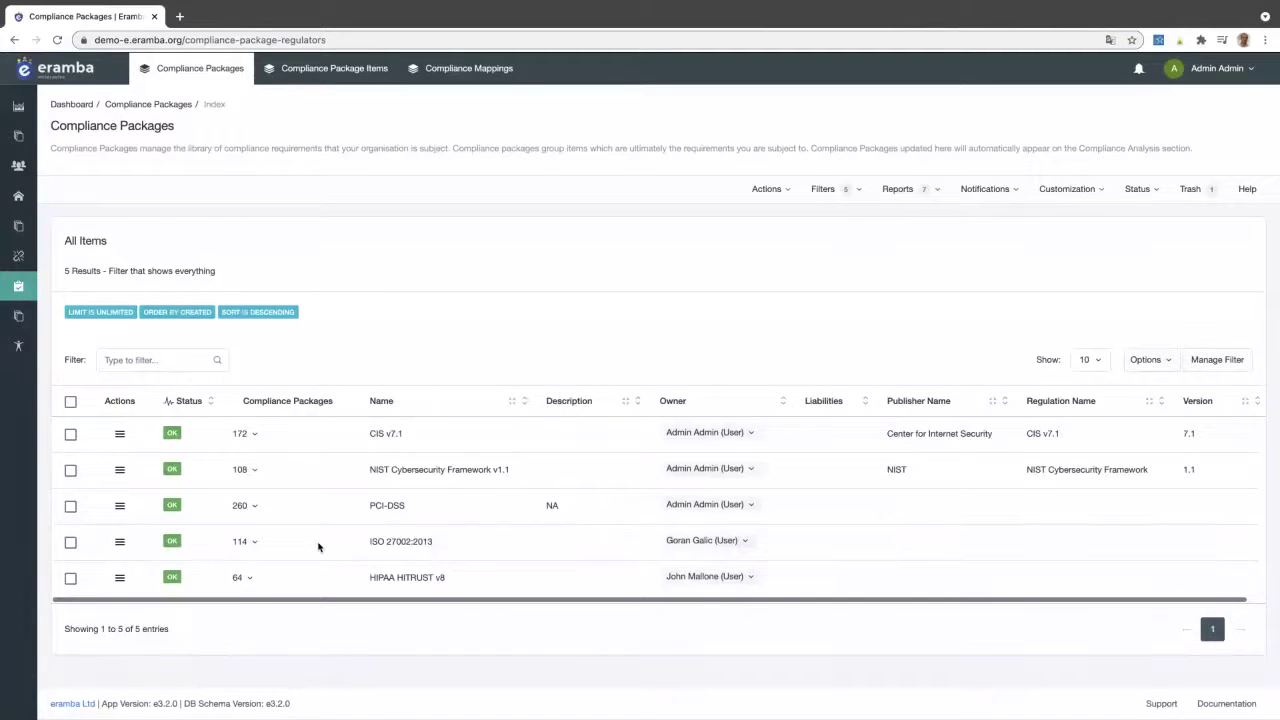
pyautogui.moveTo(19, 317)
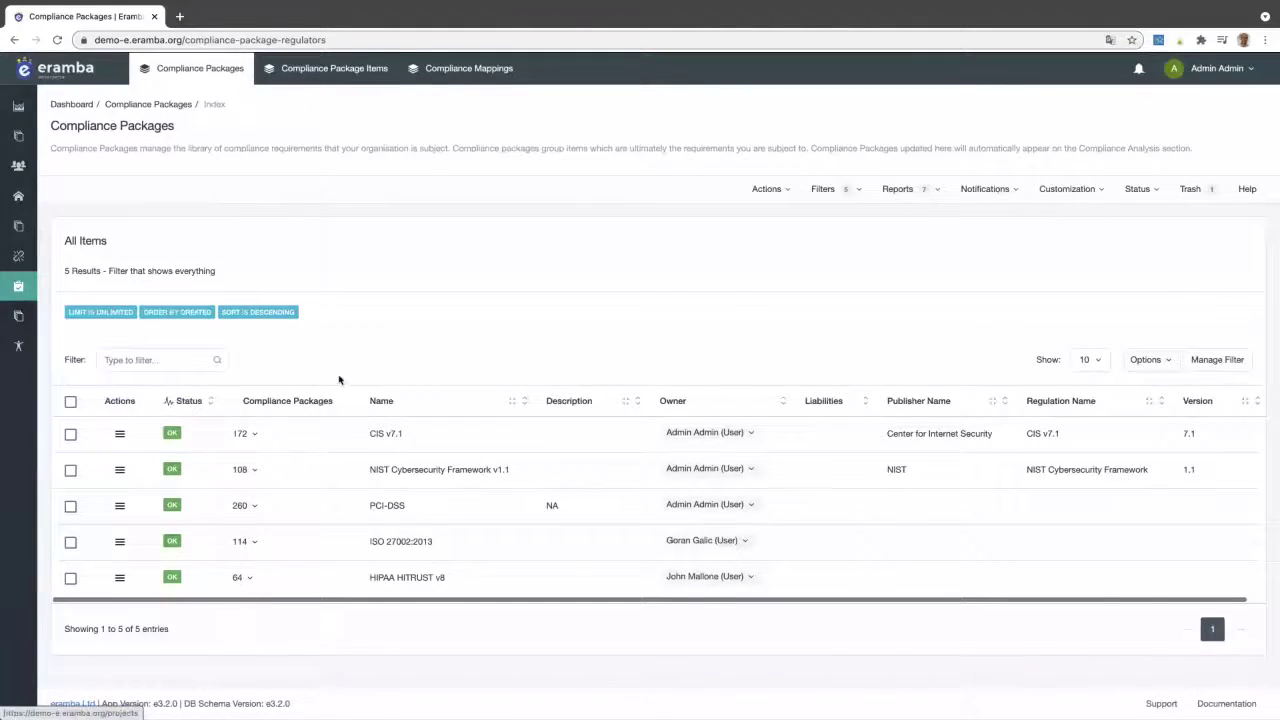
pyautogui.hotkey('ctrl', 'Left')
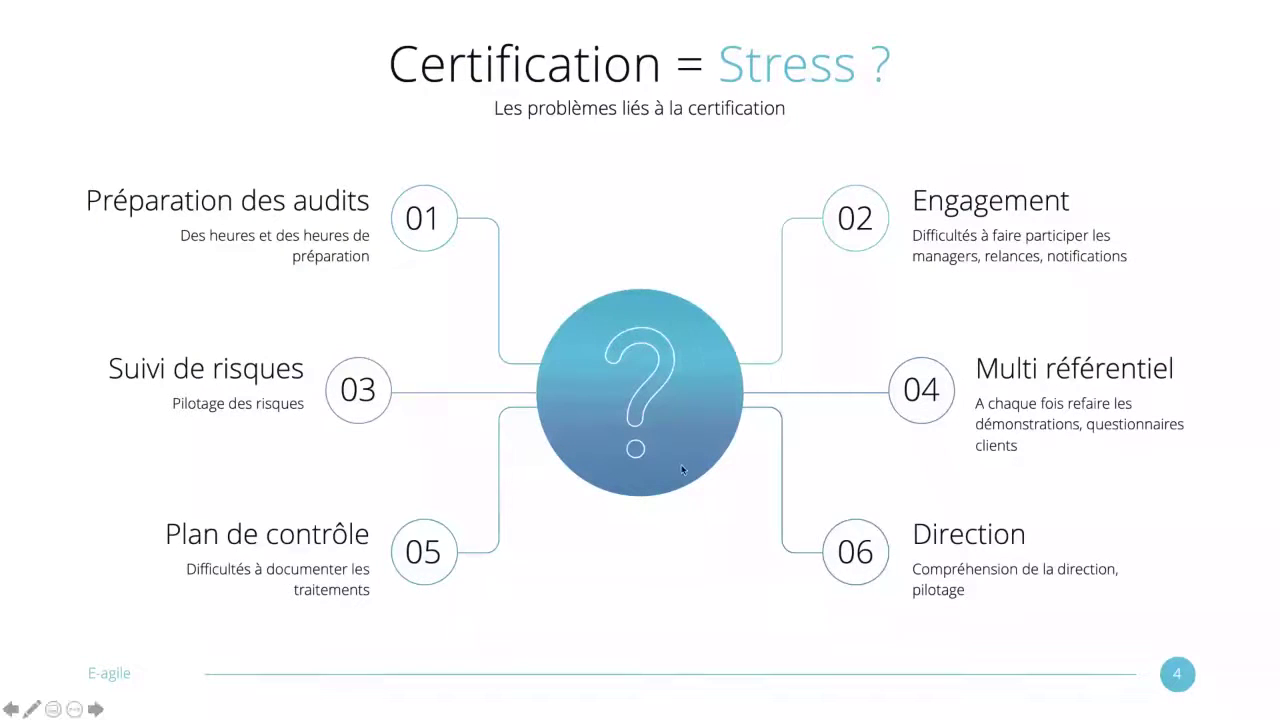
pyautogui.hotkey('ctrl', 'Right')
pyautogui.hotkey('ctrl', 'Left')
pyautogui.hotkey('ctrl', 'Right')
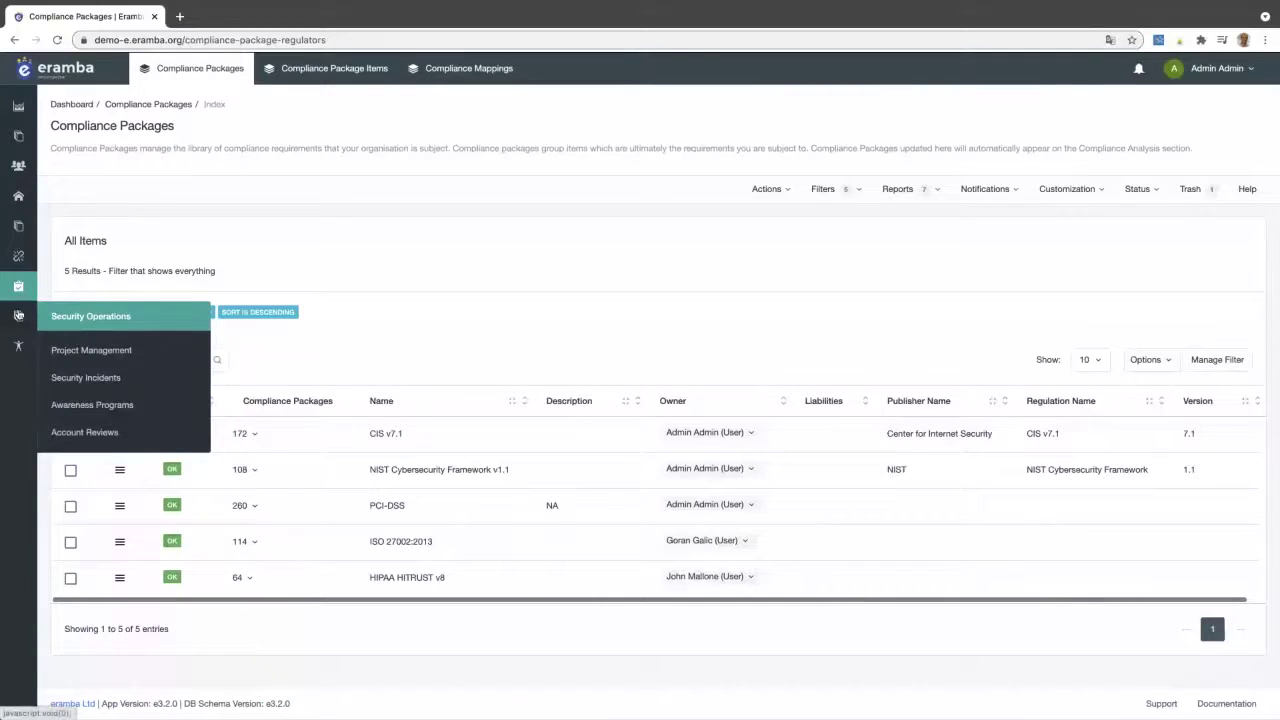
# Go to the Security Incidents list and open the "Confidential Keys published in Github" incident for editing
pyautogui.click(78, 380)
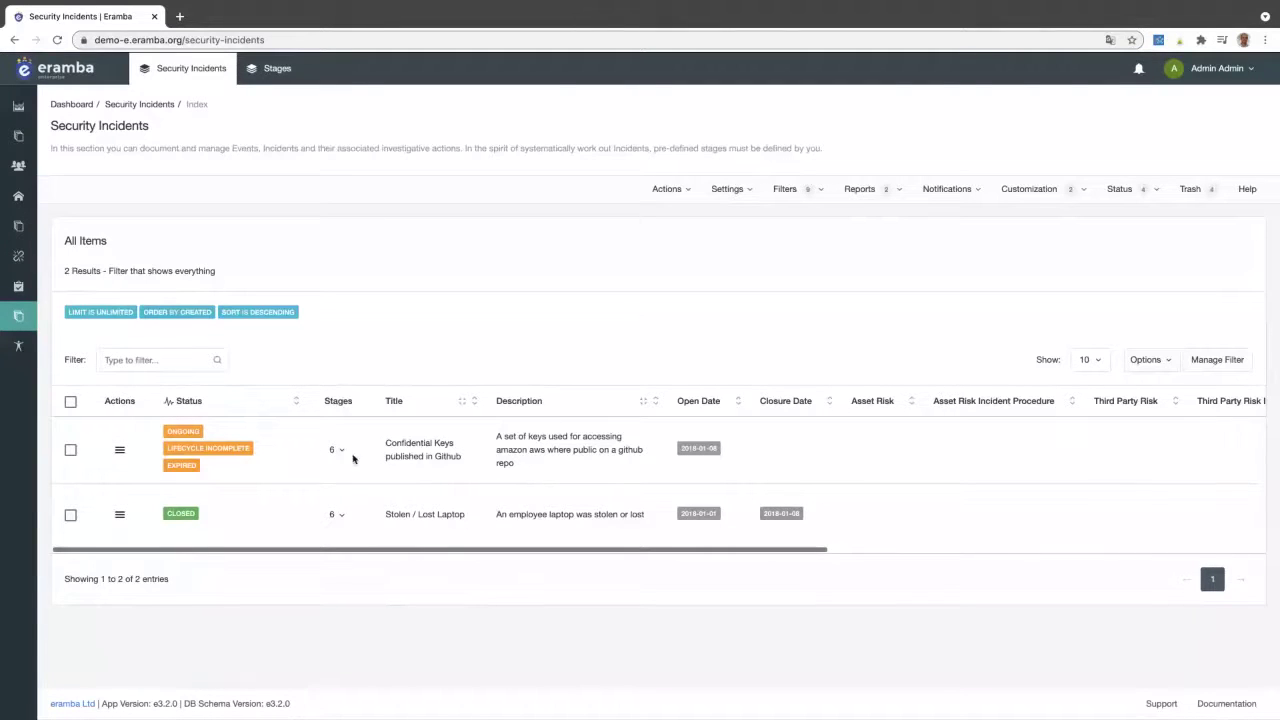
pyautogui.click(119, 452)
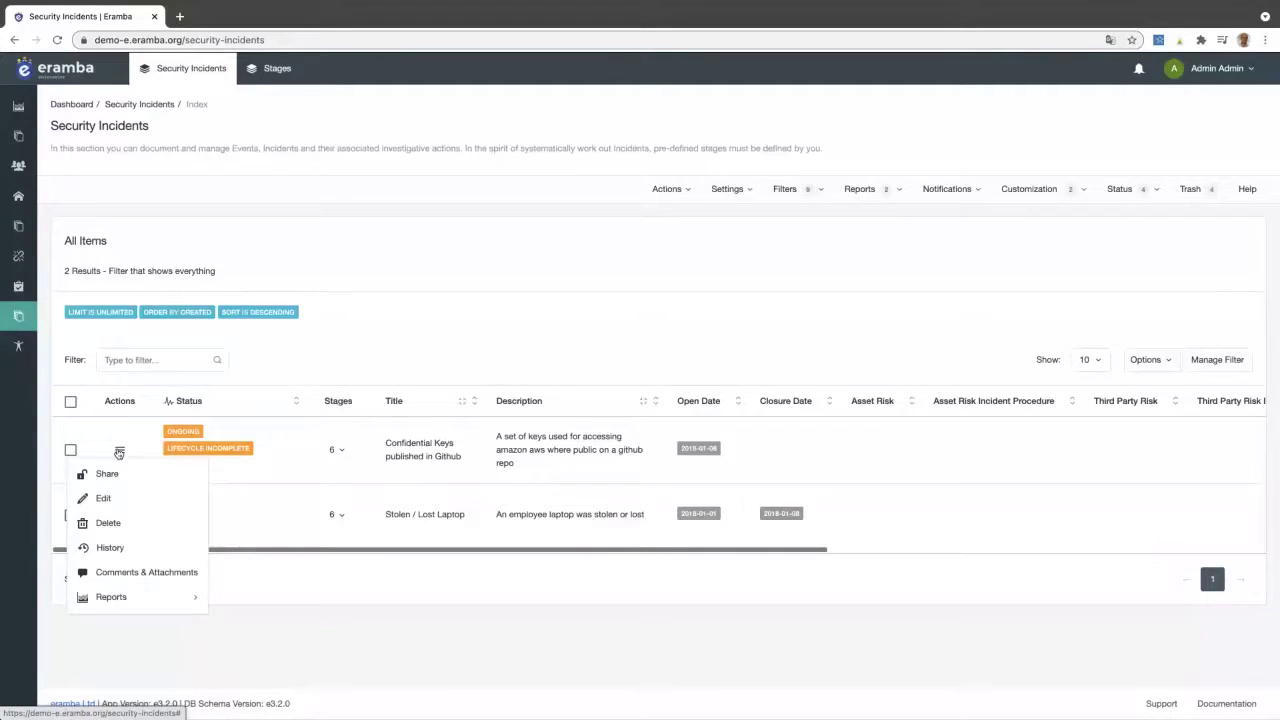
pyautogui.click(103, 497)
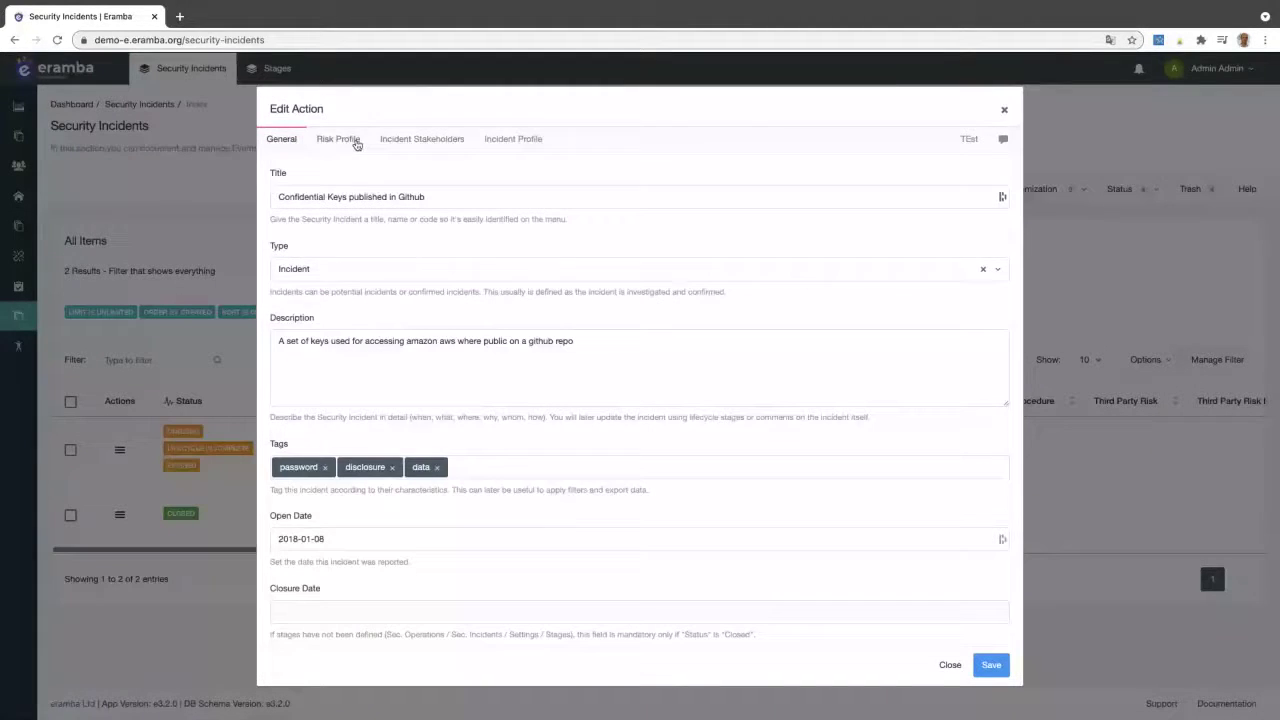
# Try to save the incident with the related asset risk "Unauthorised Financial Data Disclosed due XERO breach" added to its risk profile
pyautogui.click(312, 143)
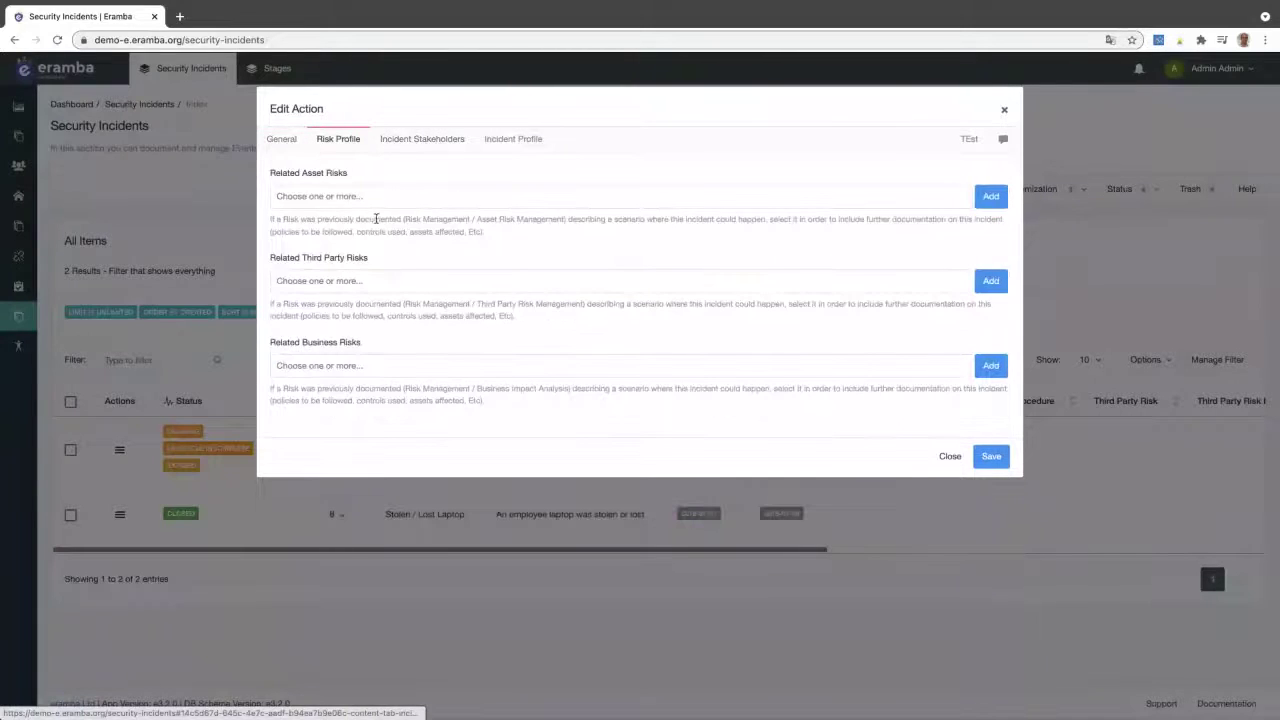
pyautogui.click(378, 197)
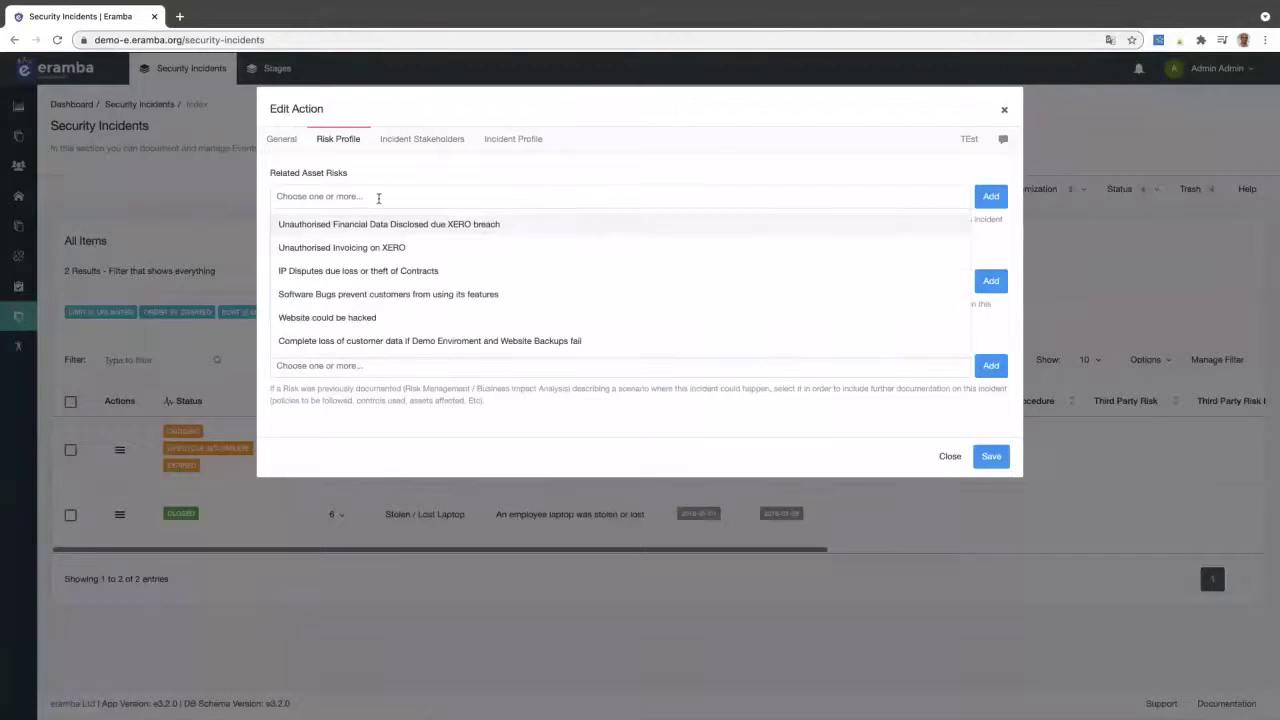
pyautogui.click(455, 226)
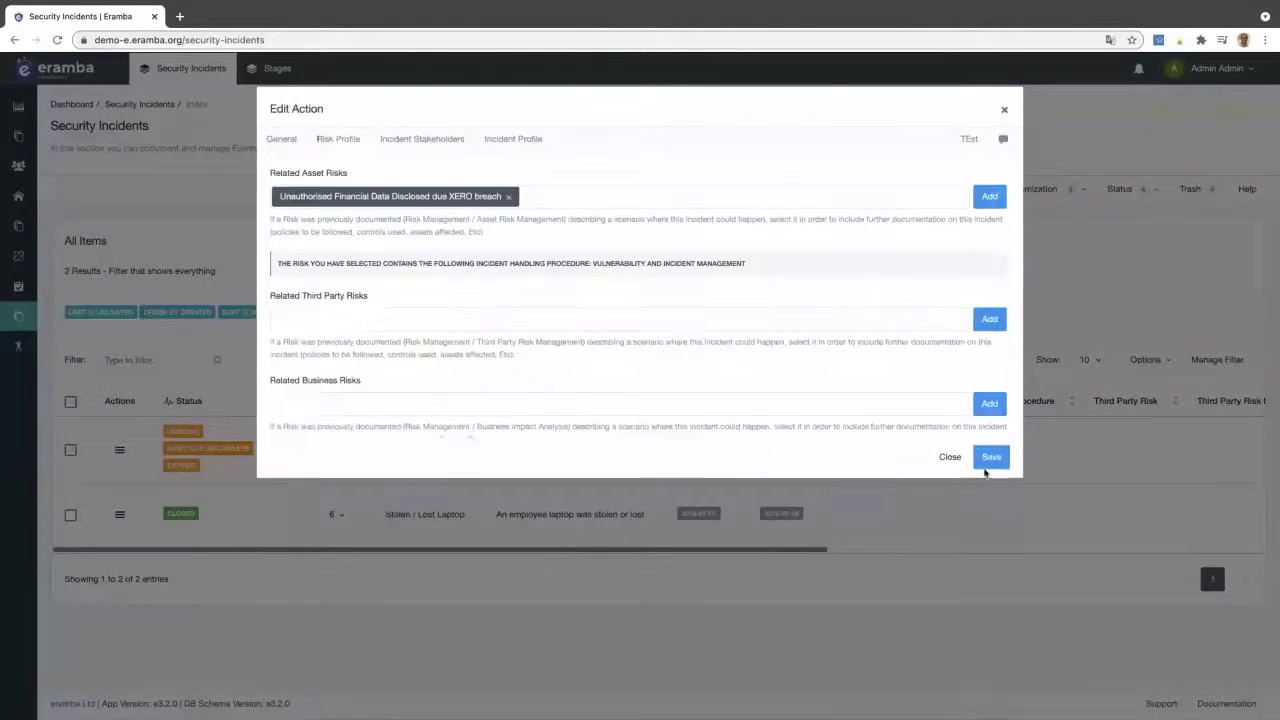
pyautogui.click(991, 494)
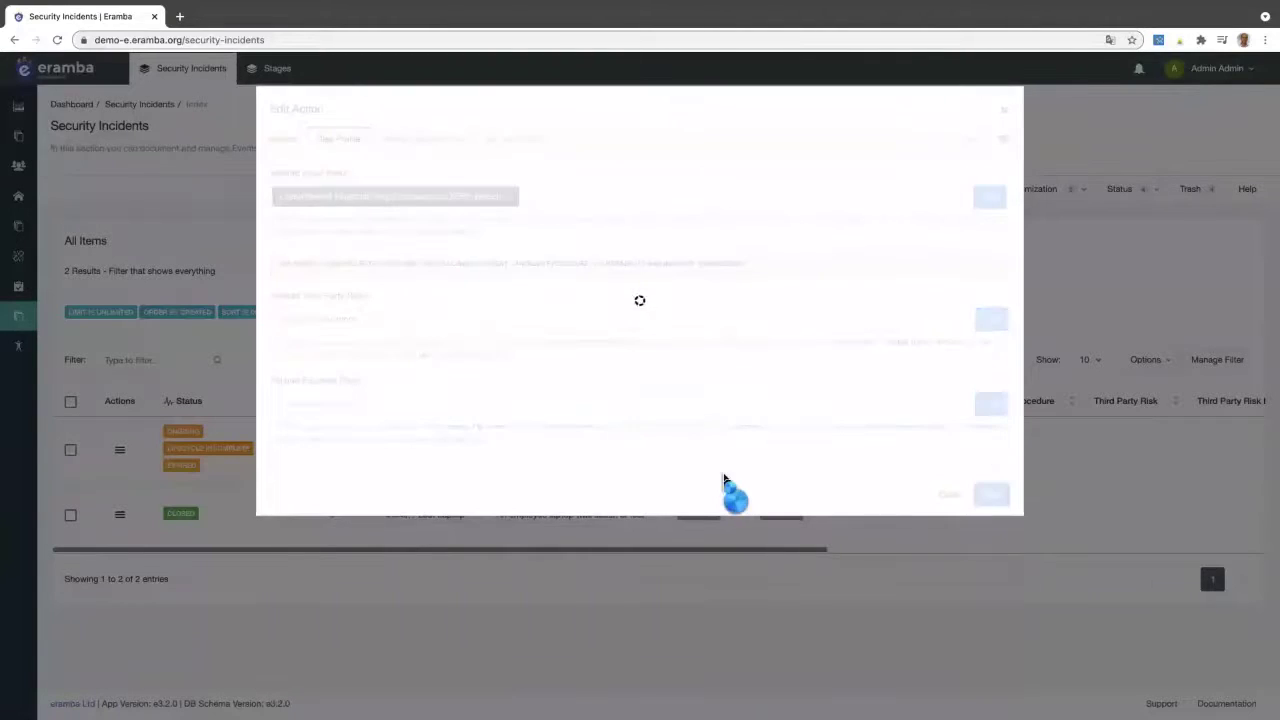
# Review the incident's general details, risk profile, stakeholders and incident profile, and close the form without saving
pyautogui.click(406, 143)
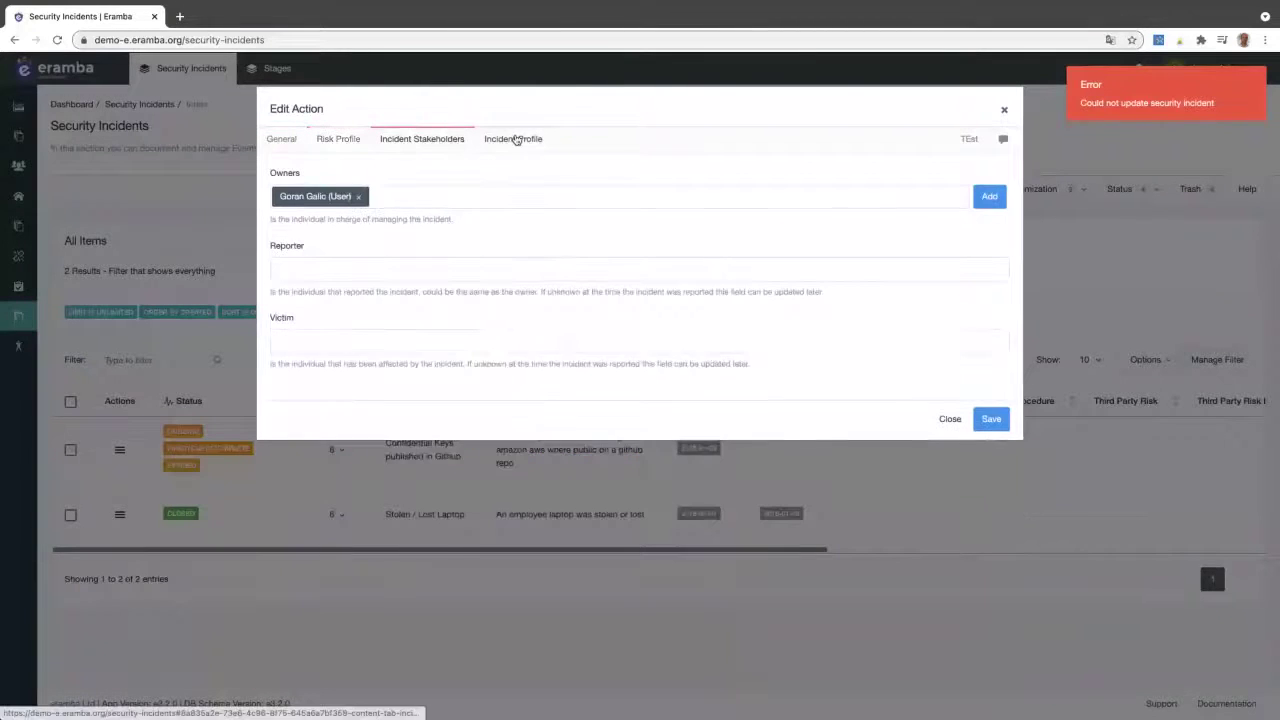
pyautogui.click(515, 139)
pyautogui.click(300, 140)
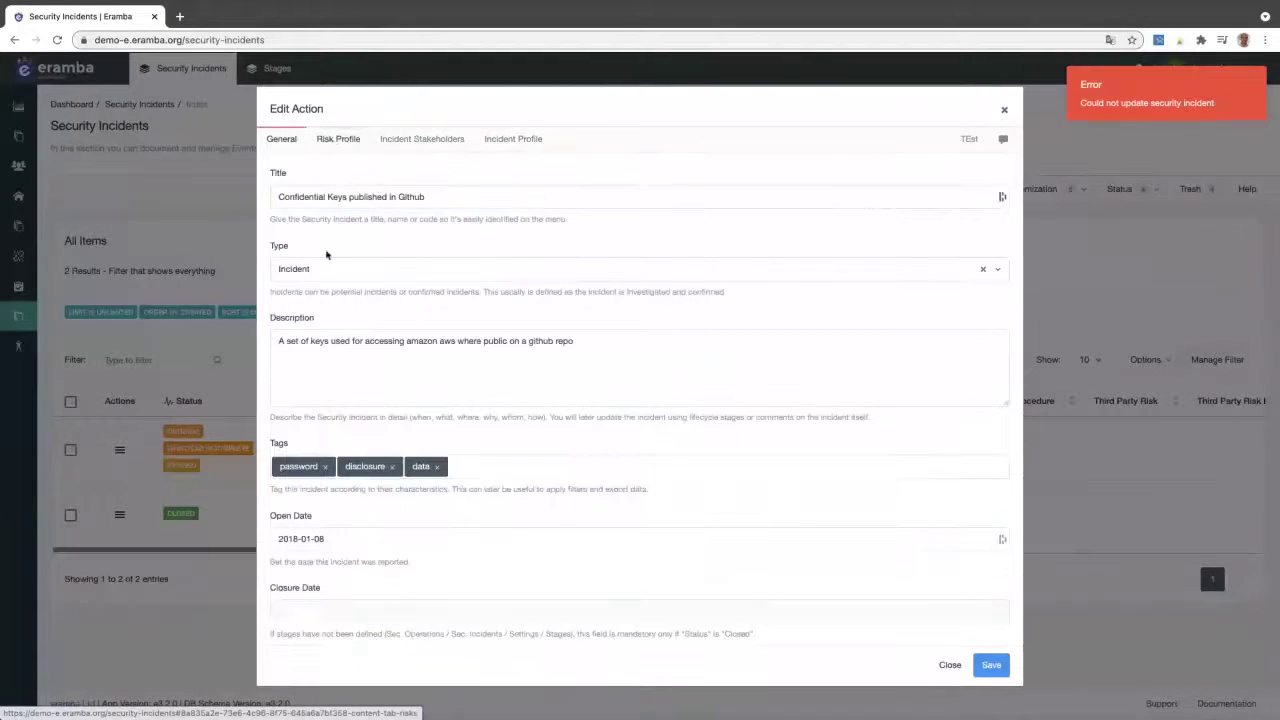
pyautogui.scroll(-2, 365, 396)
pyautogui.click(338, 141)
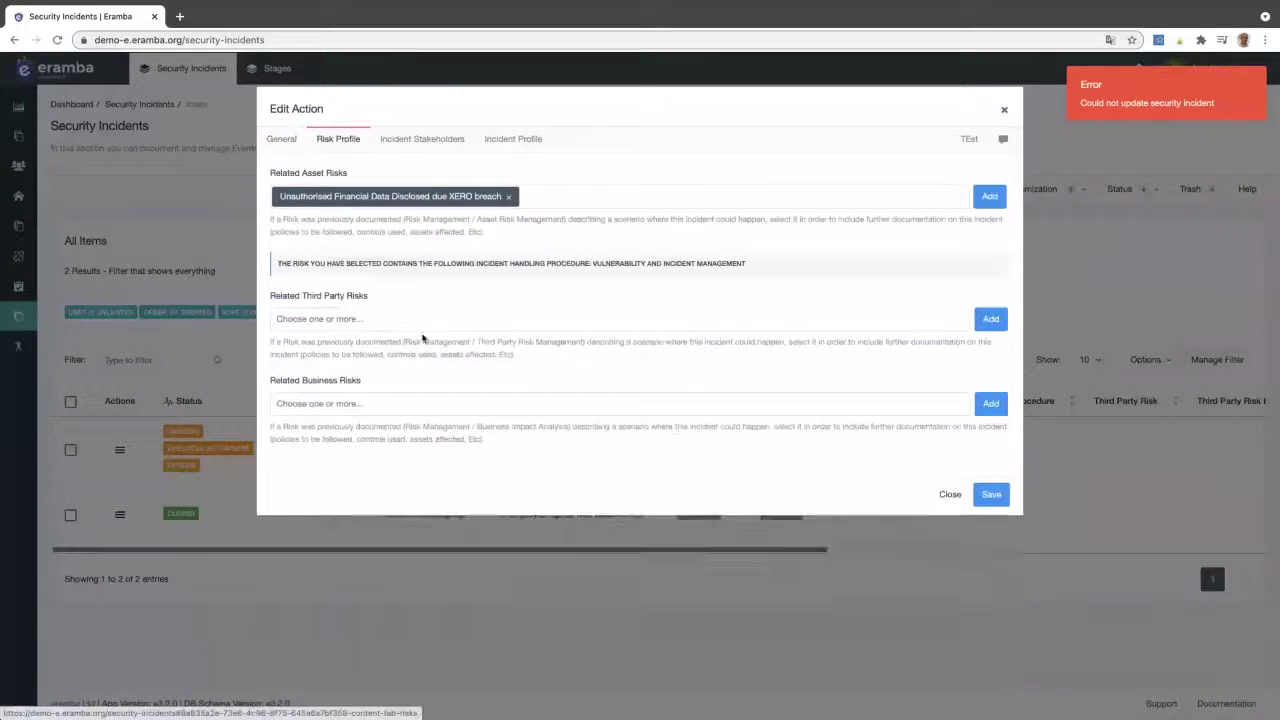
pyautogui.click(422, 139)
pyautogui.click(510, 139)
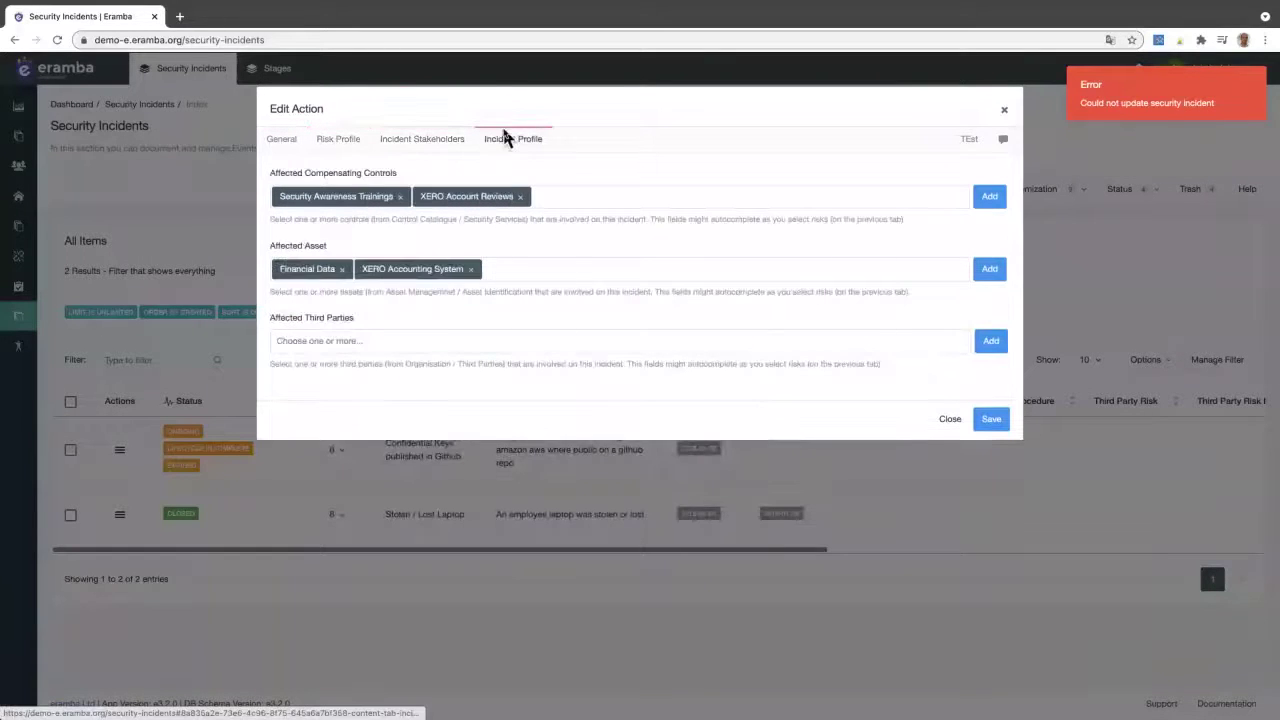
pyautogui.click(958, 420)
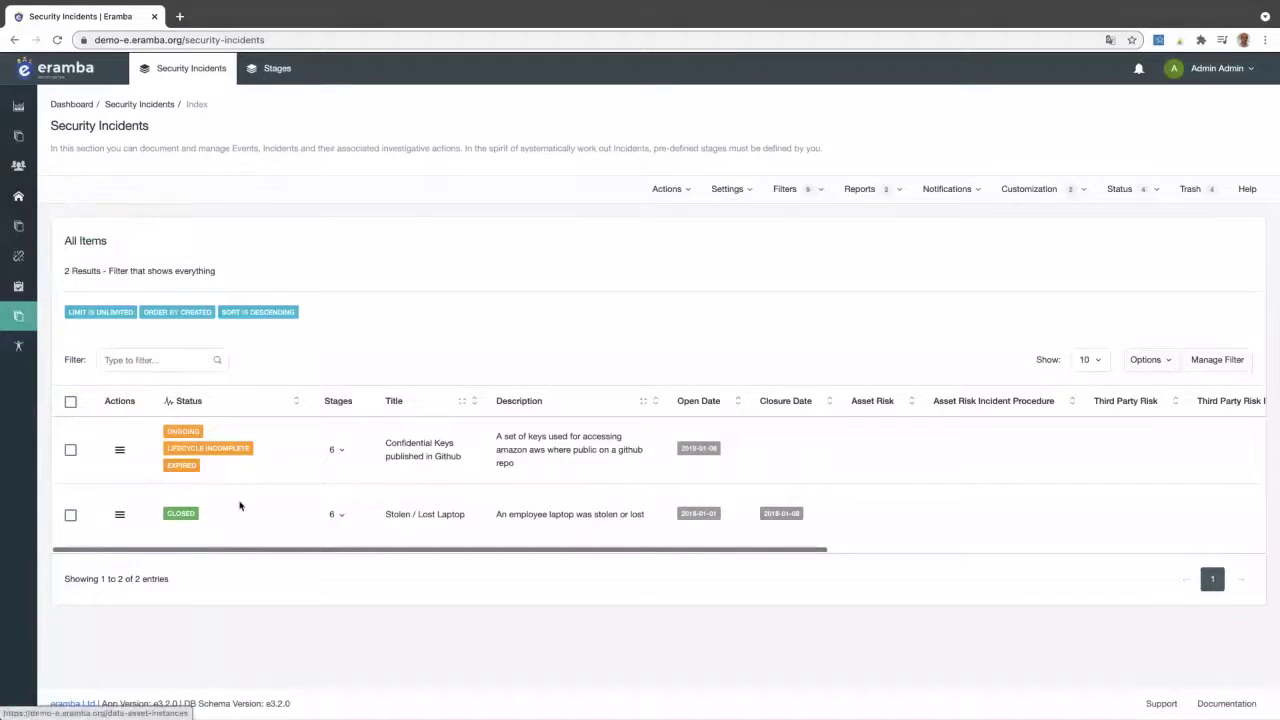
# Open the Internal Controls list from the controls catalogue and briefly switch to the certification problems slide and back
pyautogui.moveTo(22, 202)
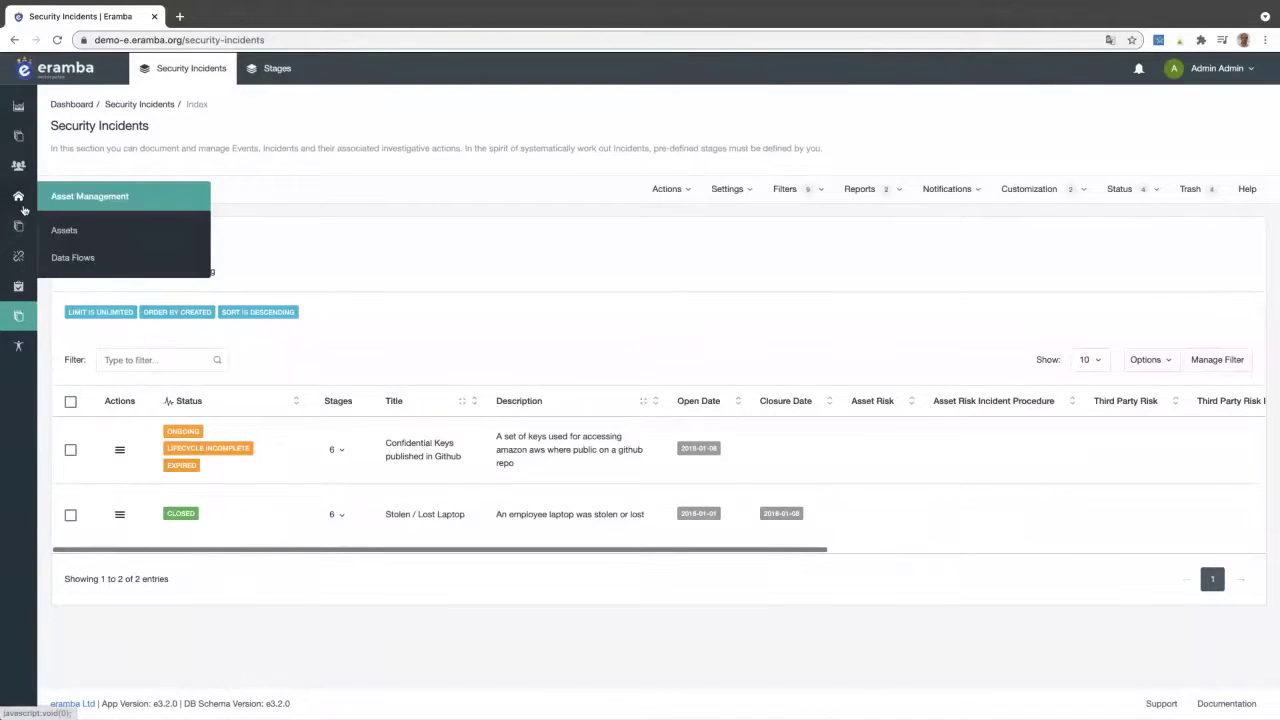
pyautogui.moveTo(20, 226)
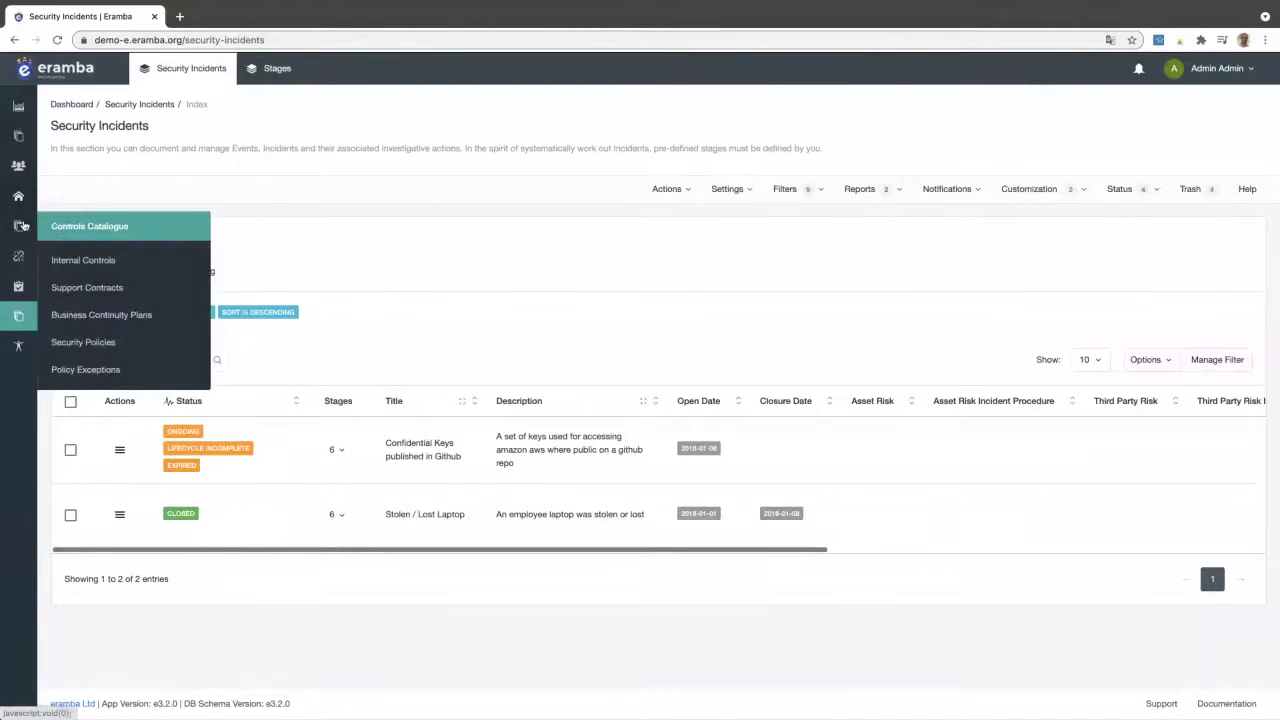
pyautogui.click(105, 262)
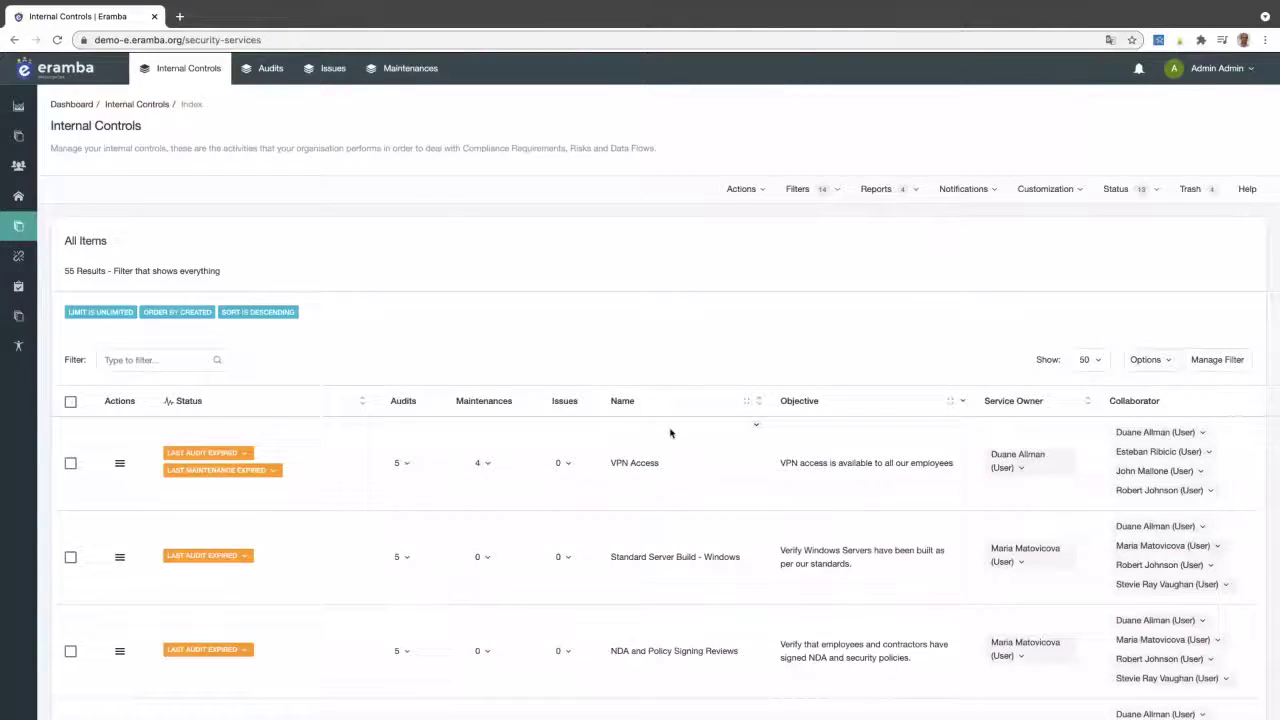
pyautogui.hotkey('ctrl', 'Left')
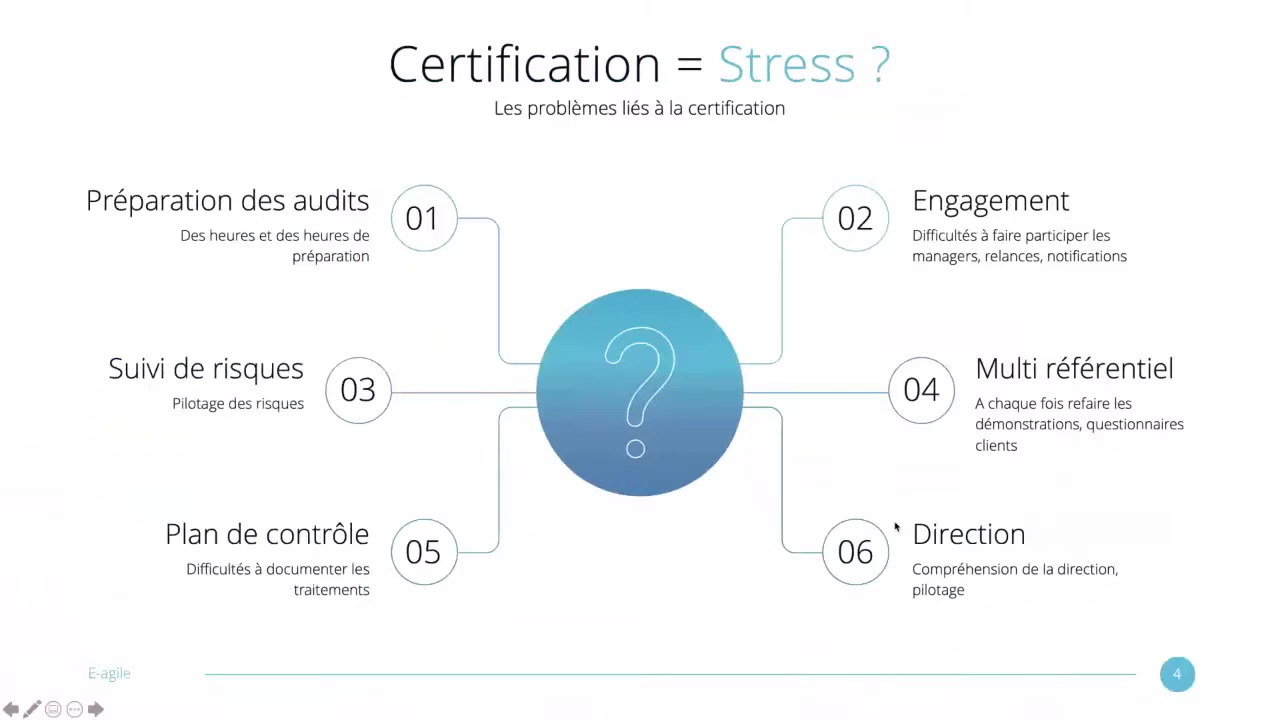
pyautogui.hotkey('ctrl', 'Right')
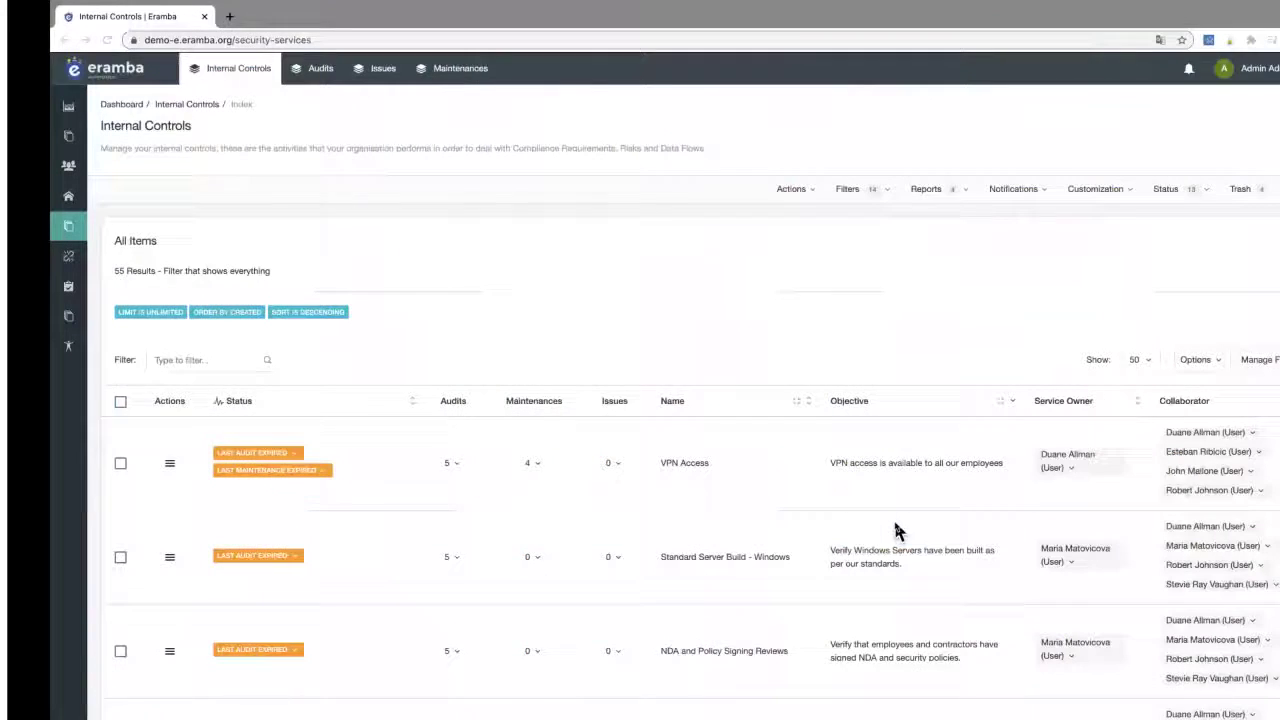
# Open the list of program goals
pyautogui.moveTo(30, 280)
pyautogui.moveTo(25, 133)
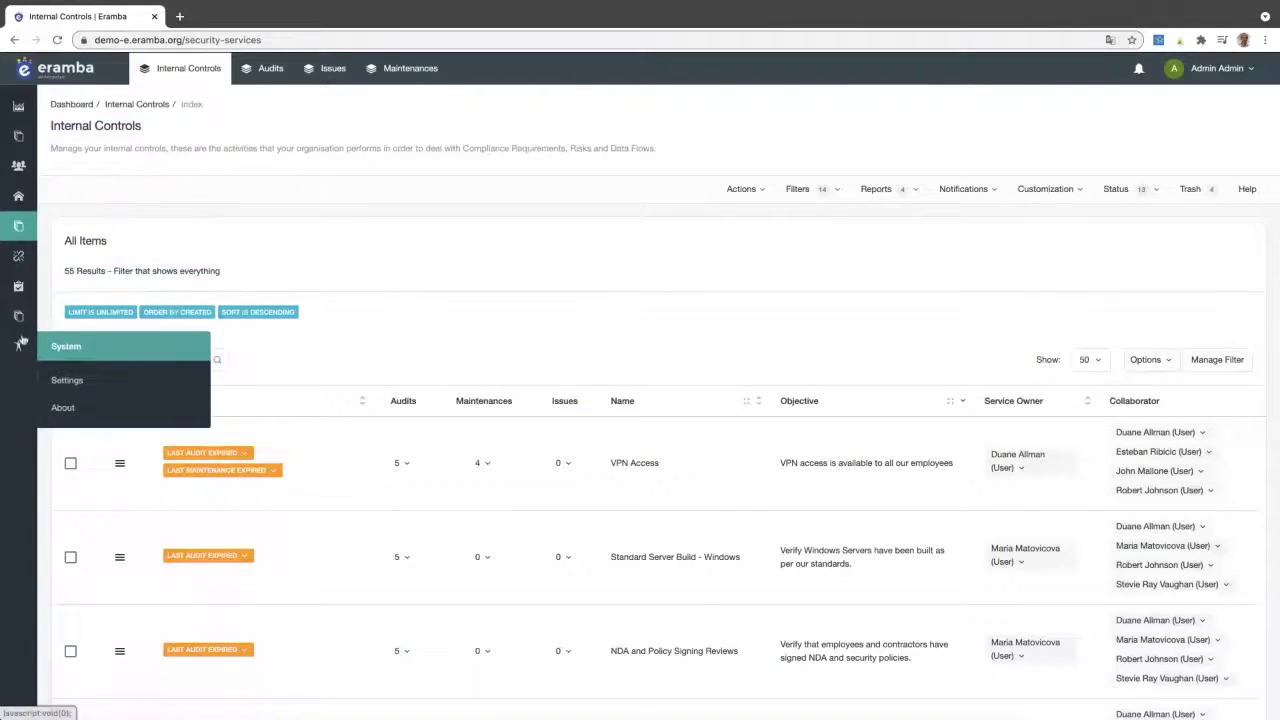
pyautogui.moveTo(16, 134)
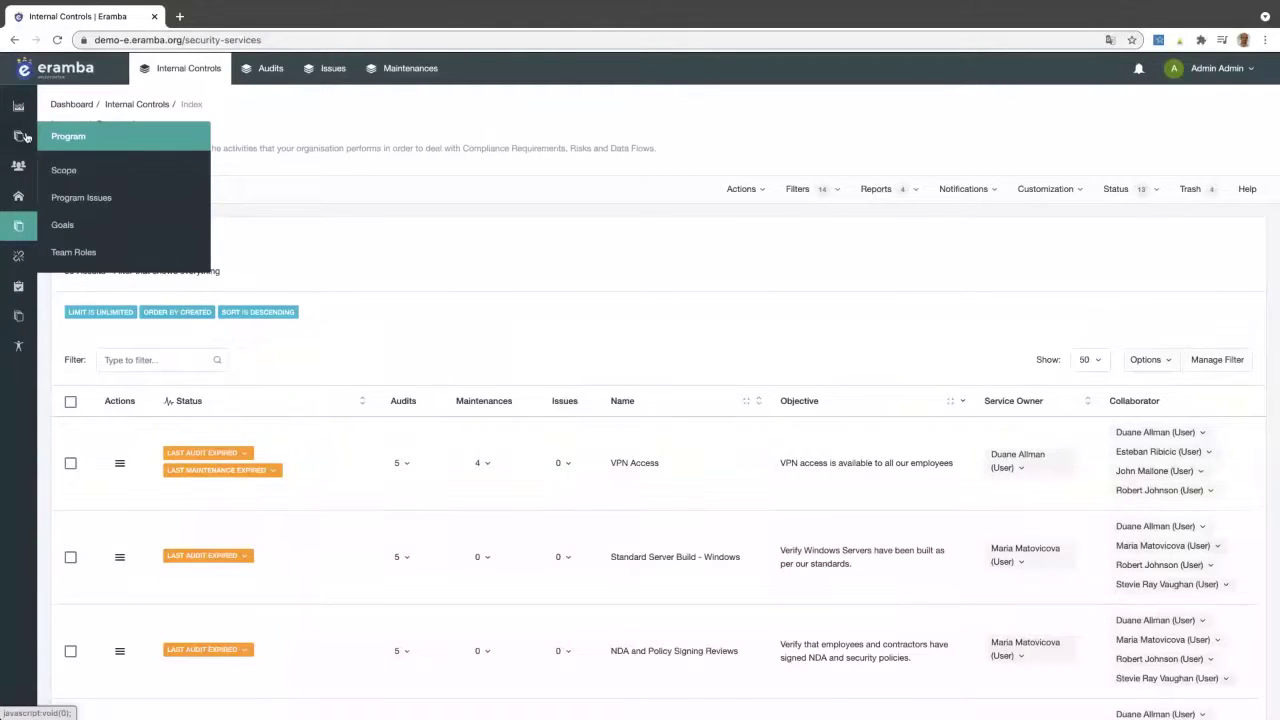
pyautogui.click(83, 226)
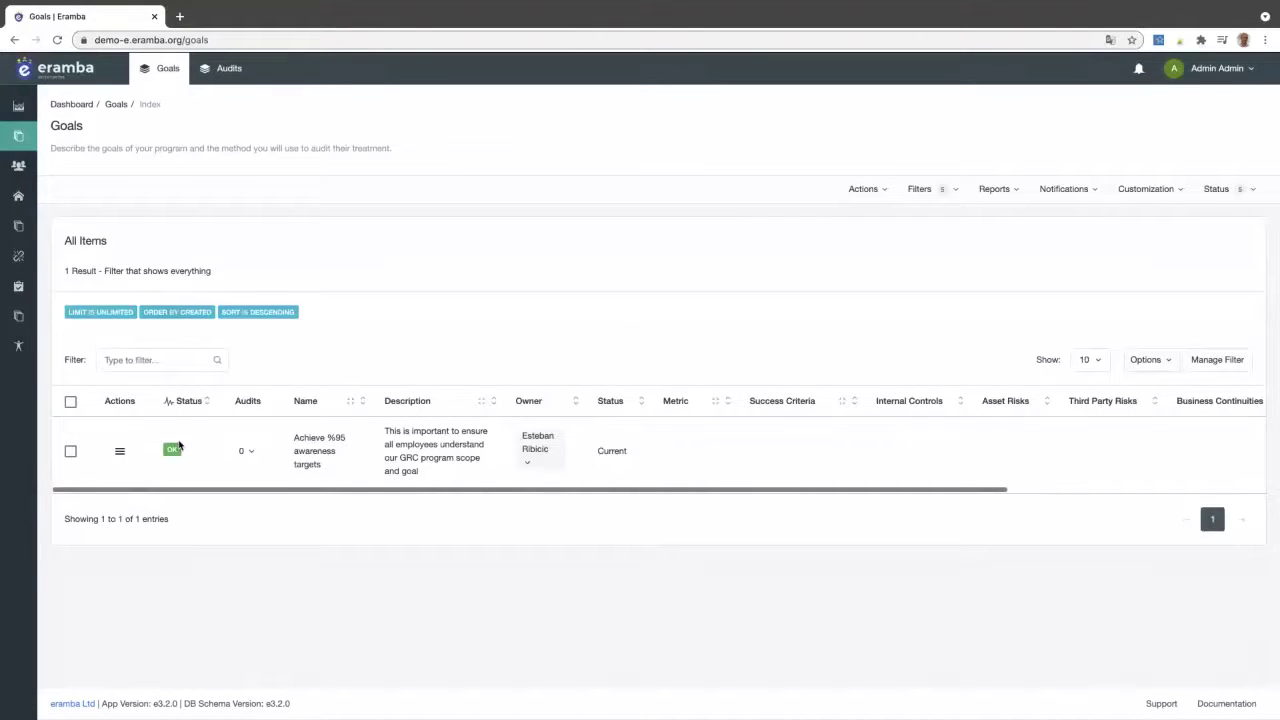
# Open the Assets list and examine the risk assessment and review status of the listed assets
pyautogui.moveTo(26, 168)
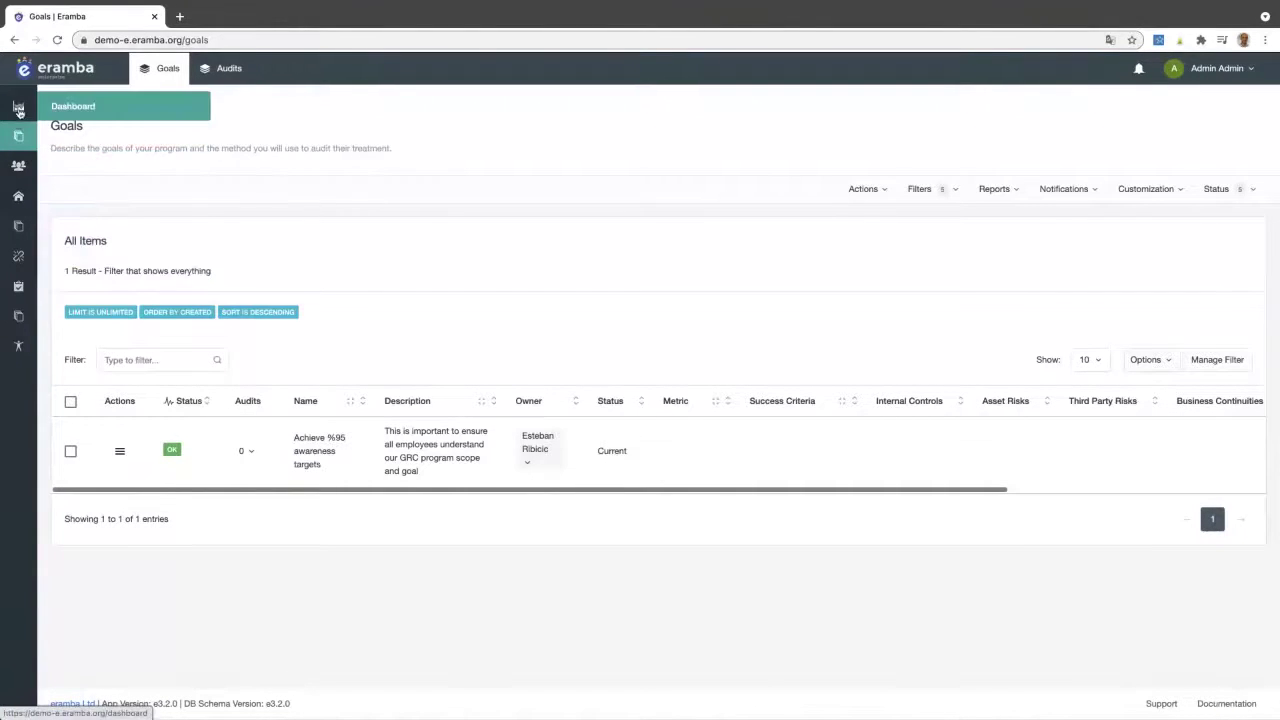
pyautogui.moveTo(19, 198)
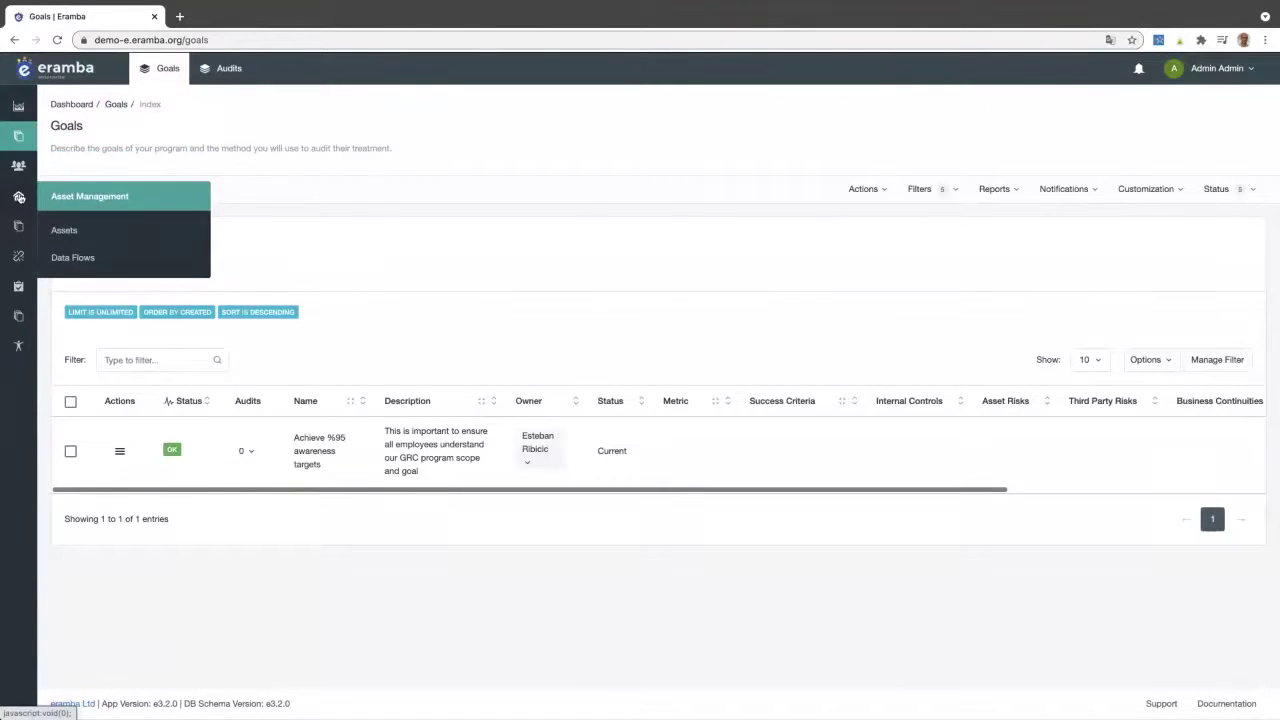
pyautogui.click(64, 231)
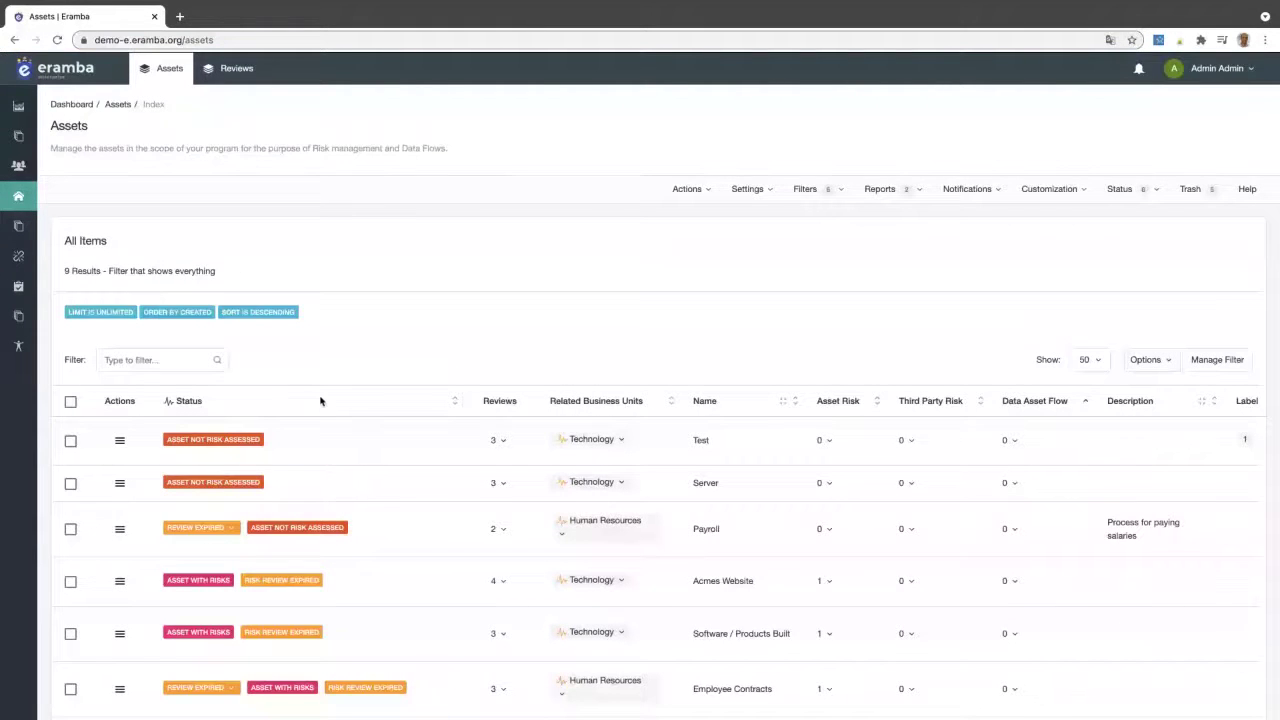
pyautogui.moveTo(247, 444)
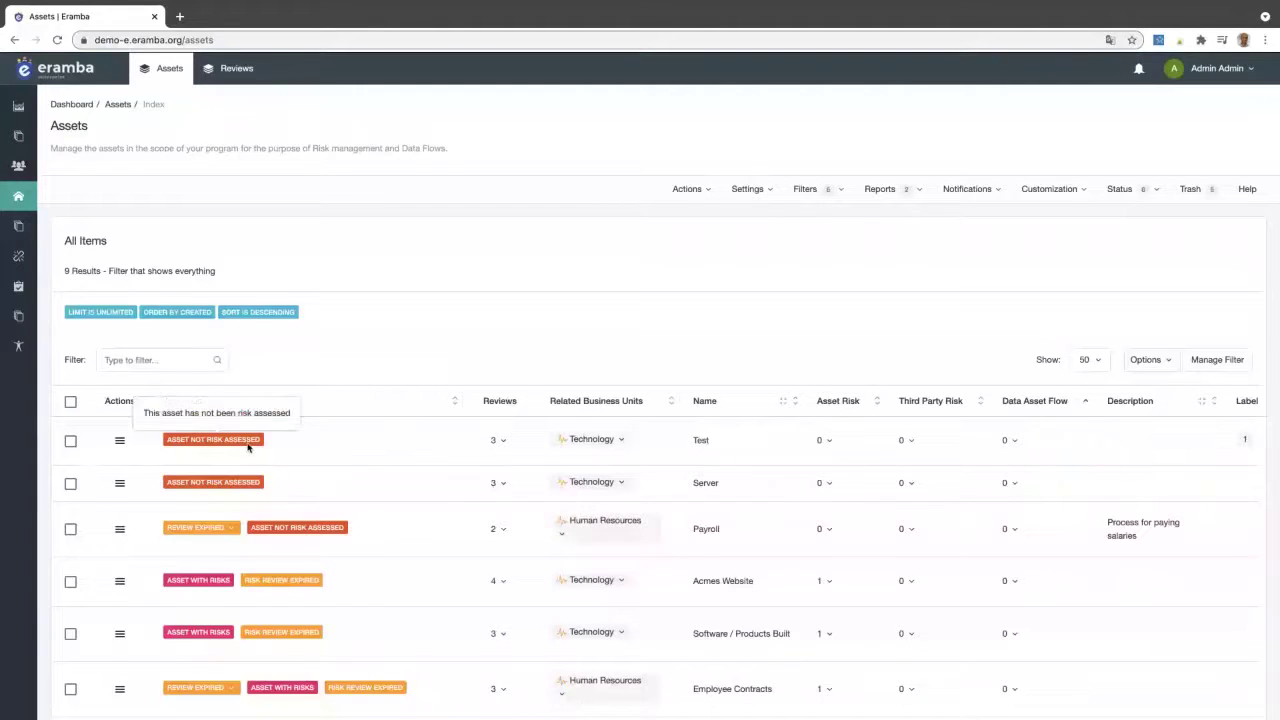
pyautogui.moveTo(229, 577)
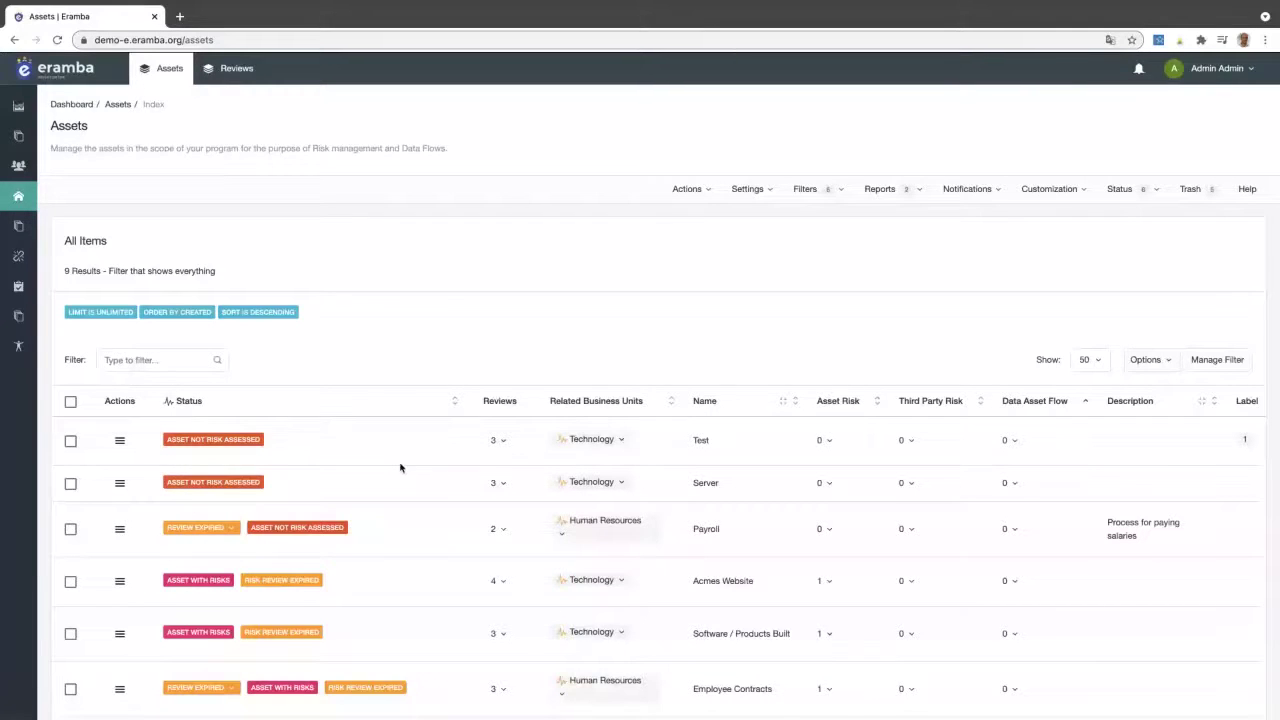
pyautogui.scroll(-3, 400, 466)
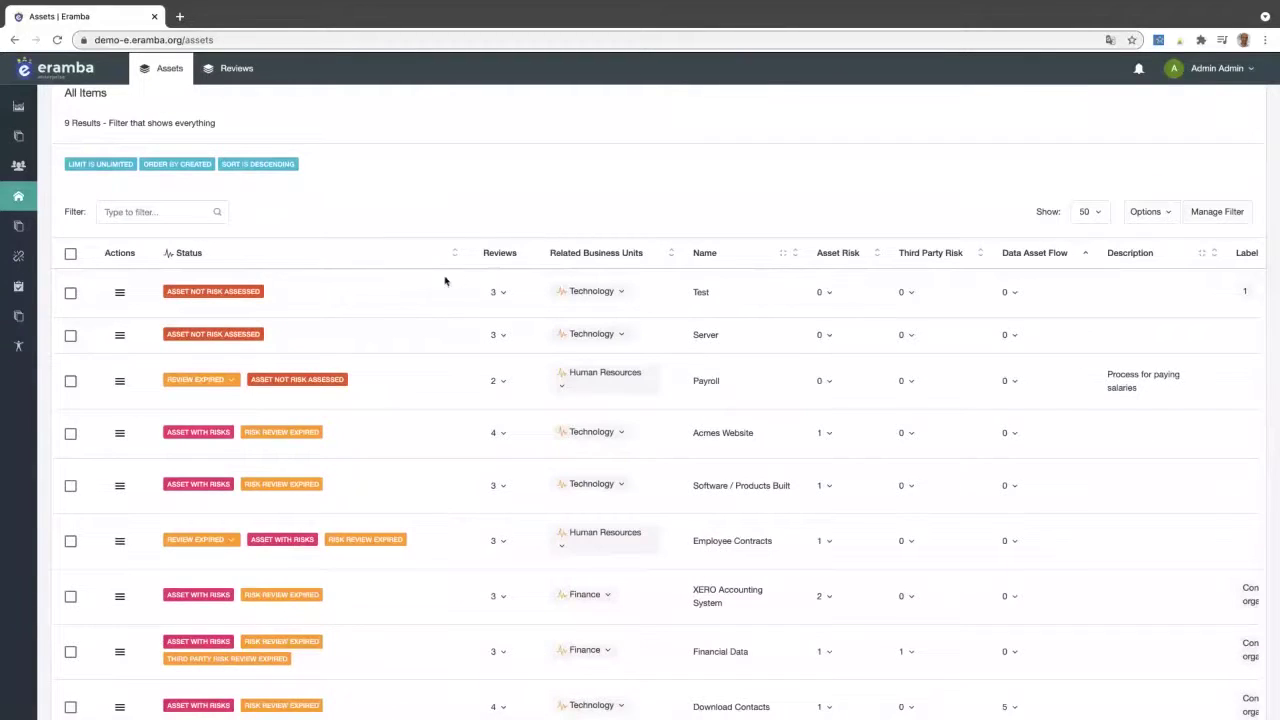
pyautogui.scroll(3, 437, 284)
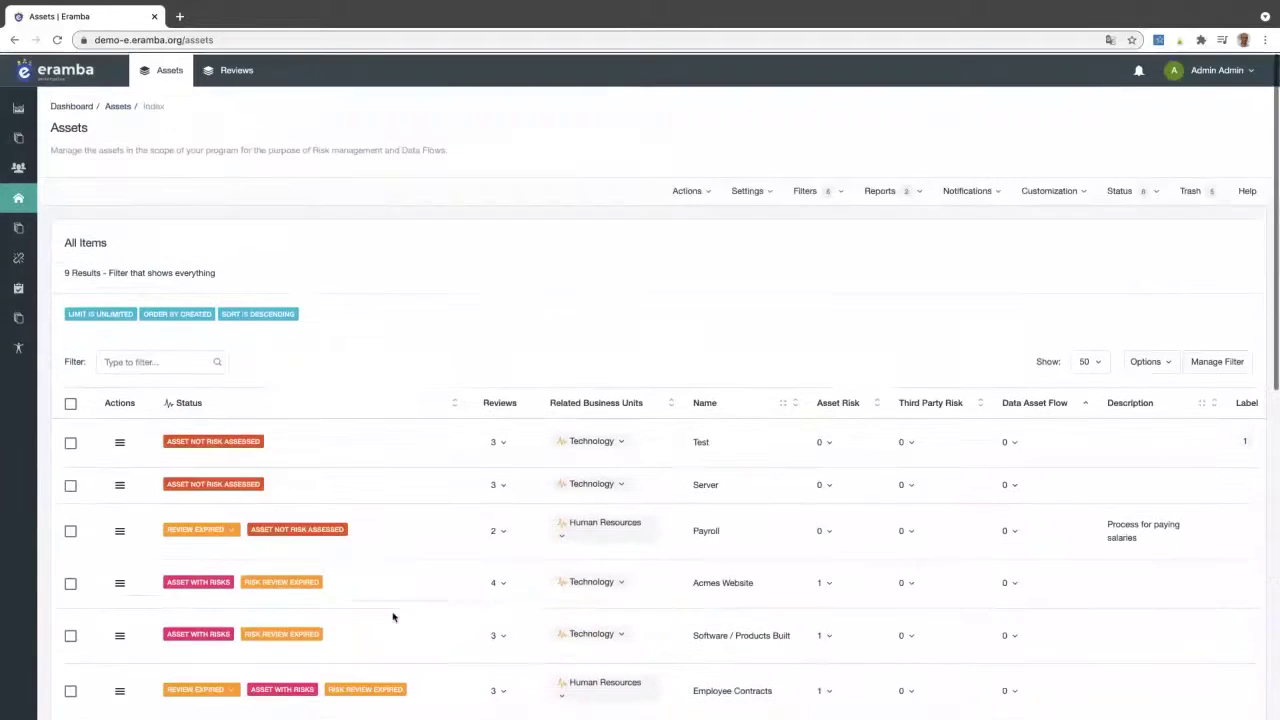
# Open the project management section of the security operations area
pyautogui.moveTo(17, 226)
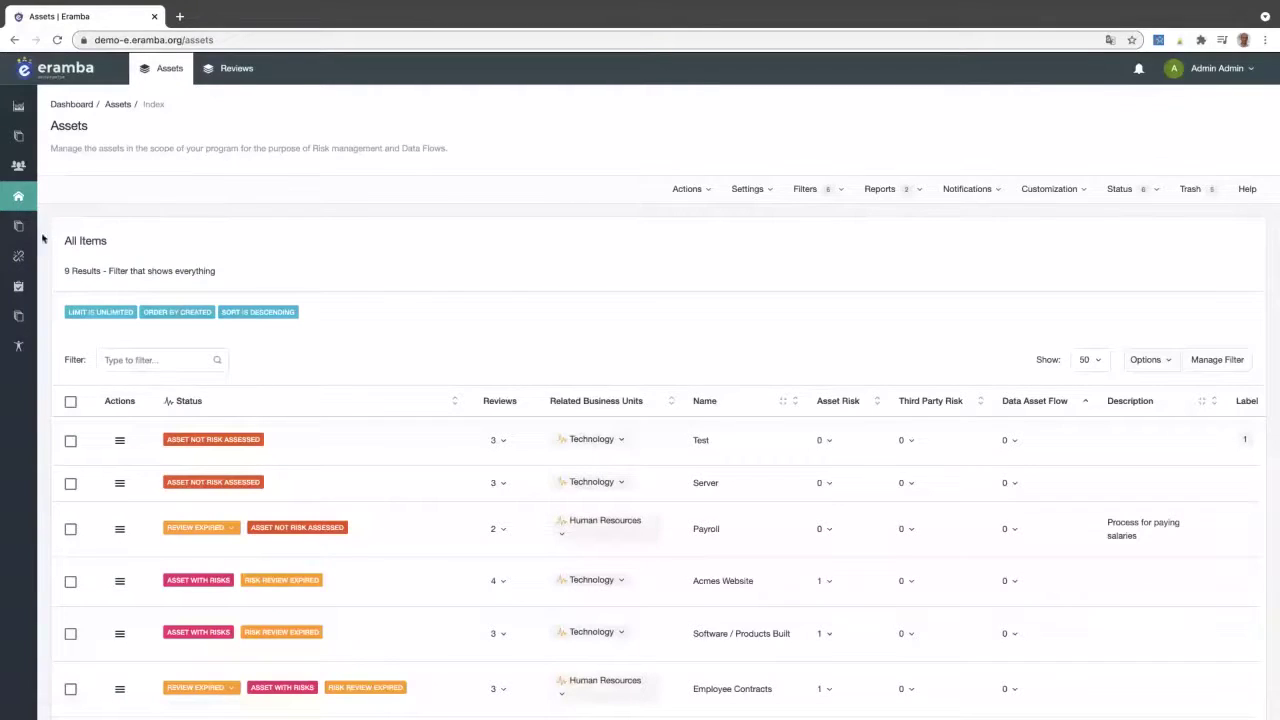
pyautogui.moveTo(24, 262)
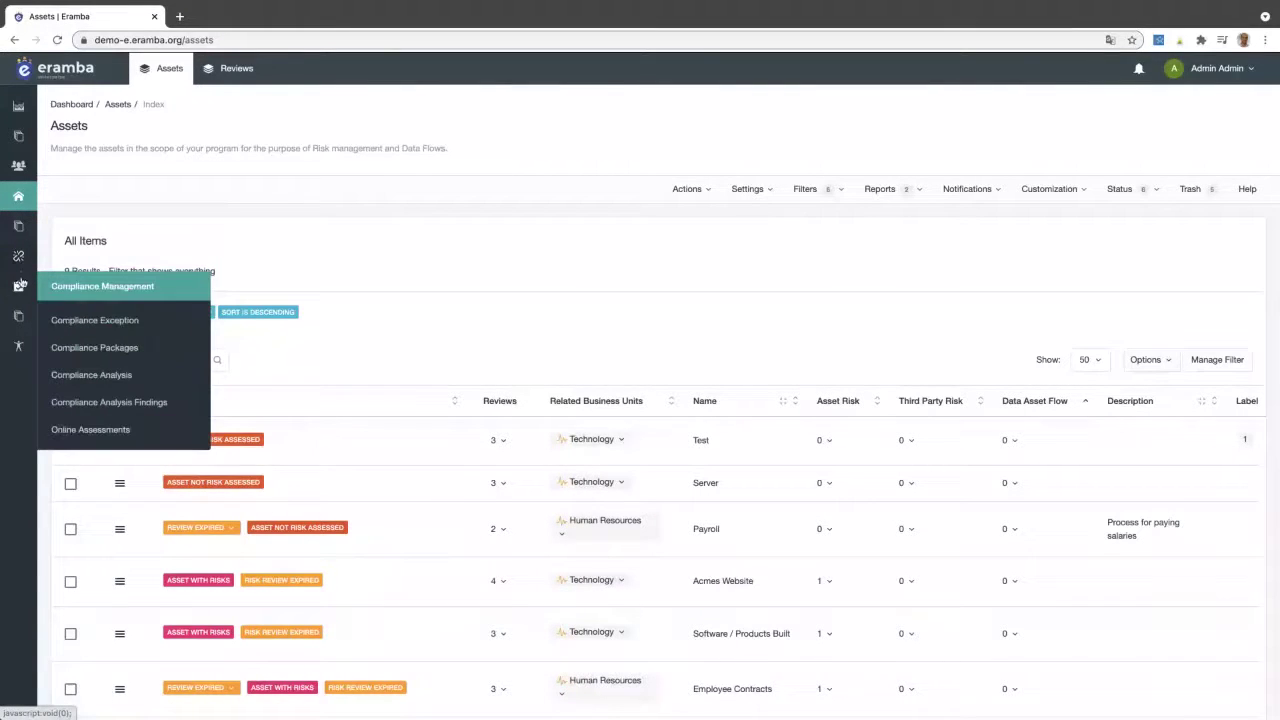
pyautogui.moveTo(22, 322)
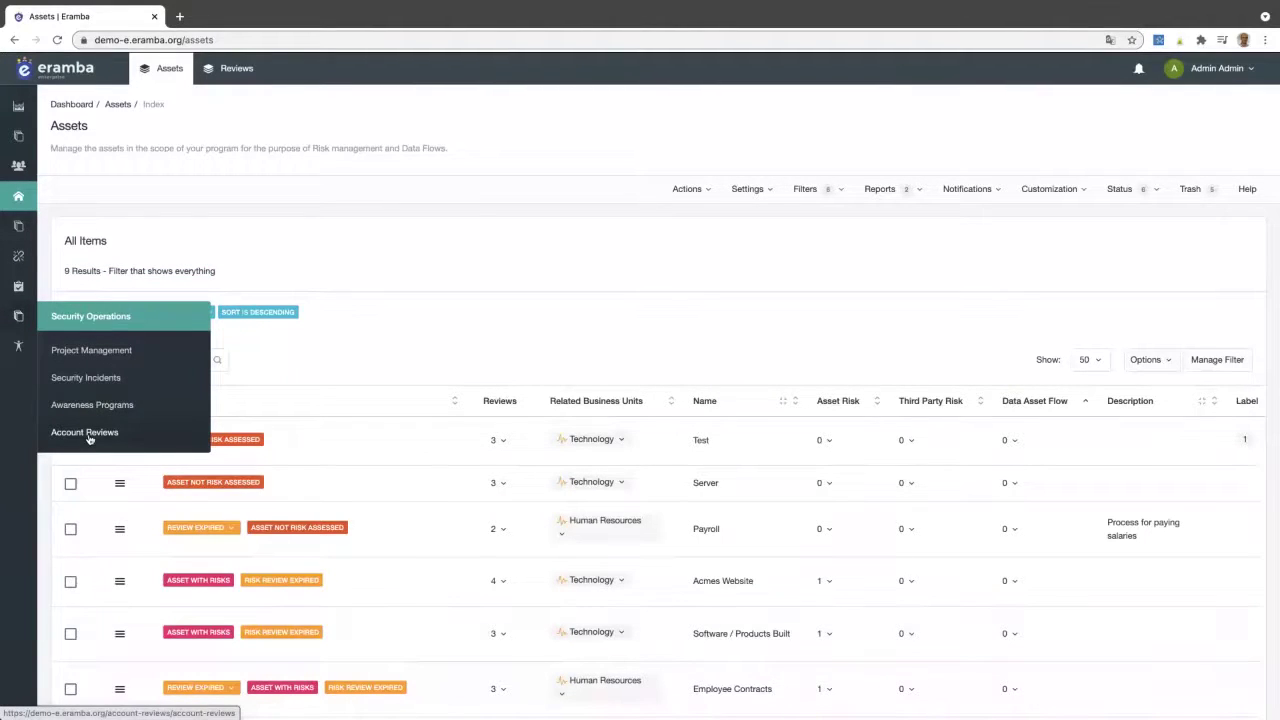
pyautogui.scroll(-1, 100, 380)
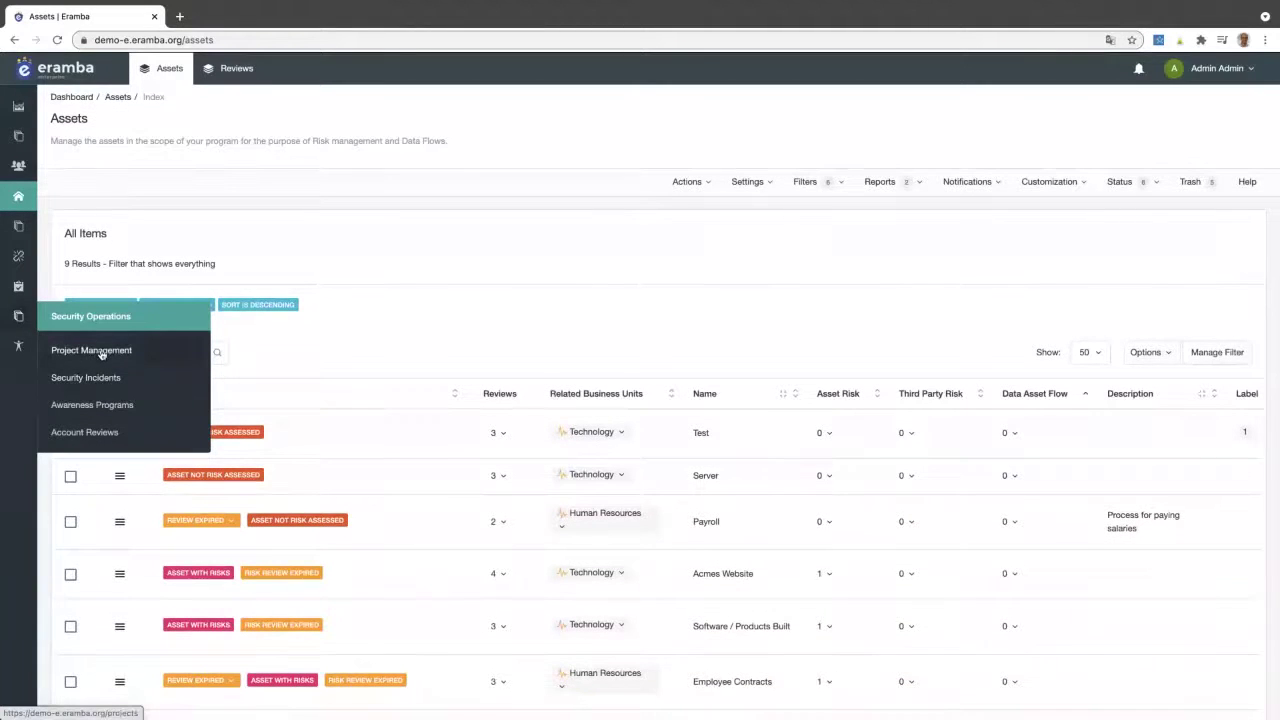
pyautogui.click(100, 352)
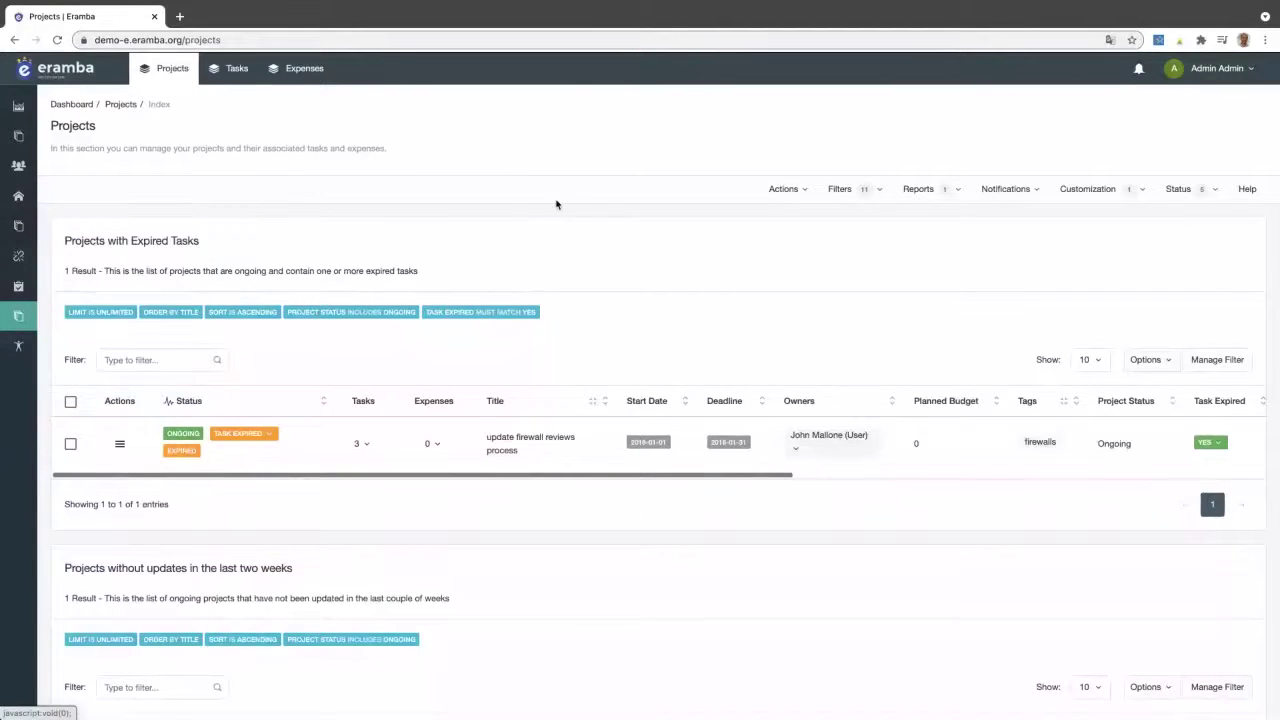
# Examine the customization options for projects, including the enabled custom fields and the Redmine URL entry
pyautogui.moveTo(21, 331)
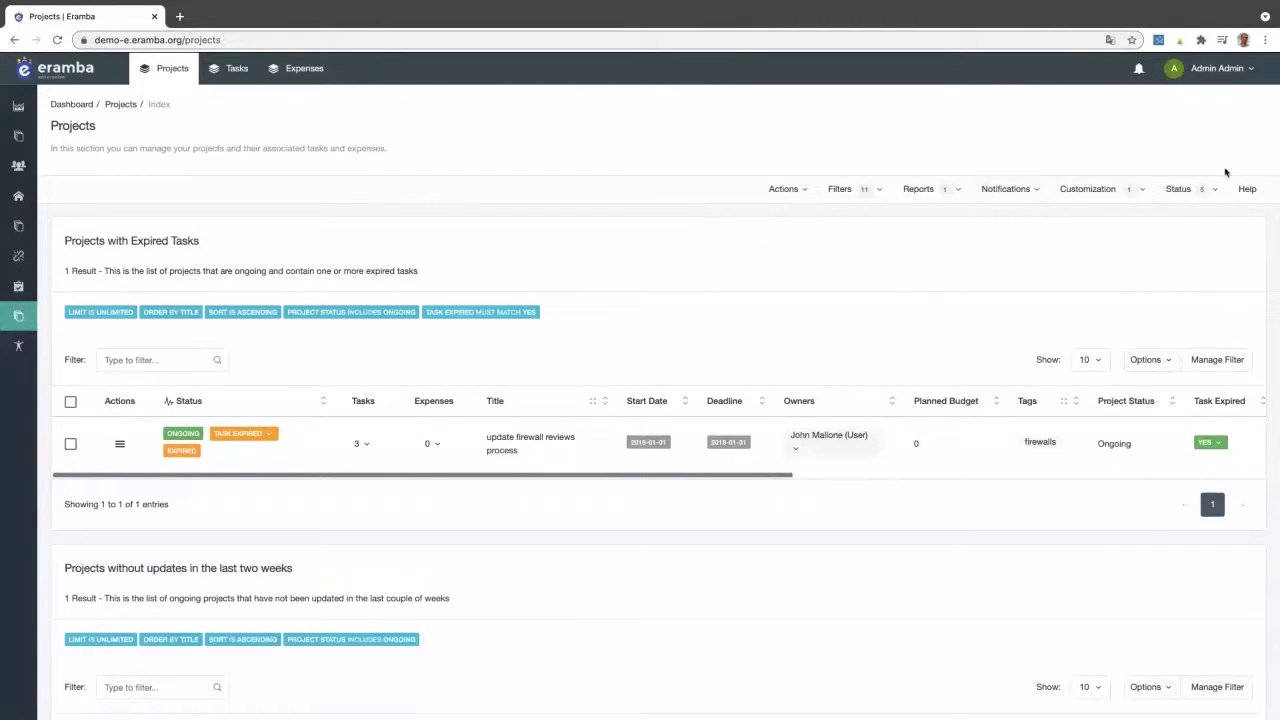
pyautogui.click(1141, 190)
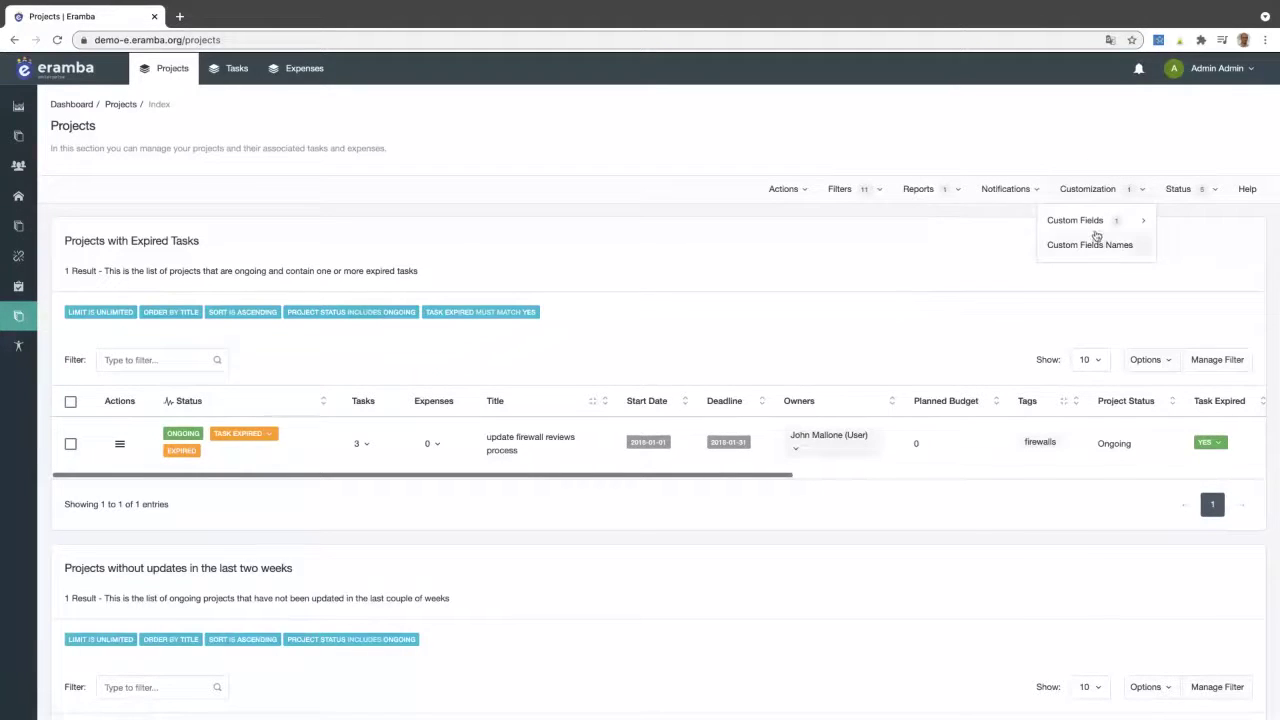
pyautogui.moveTo(1091, 220)
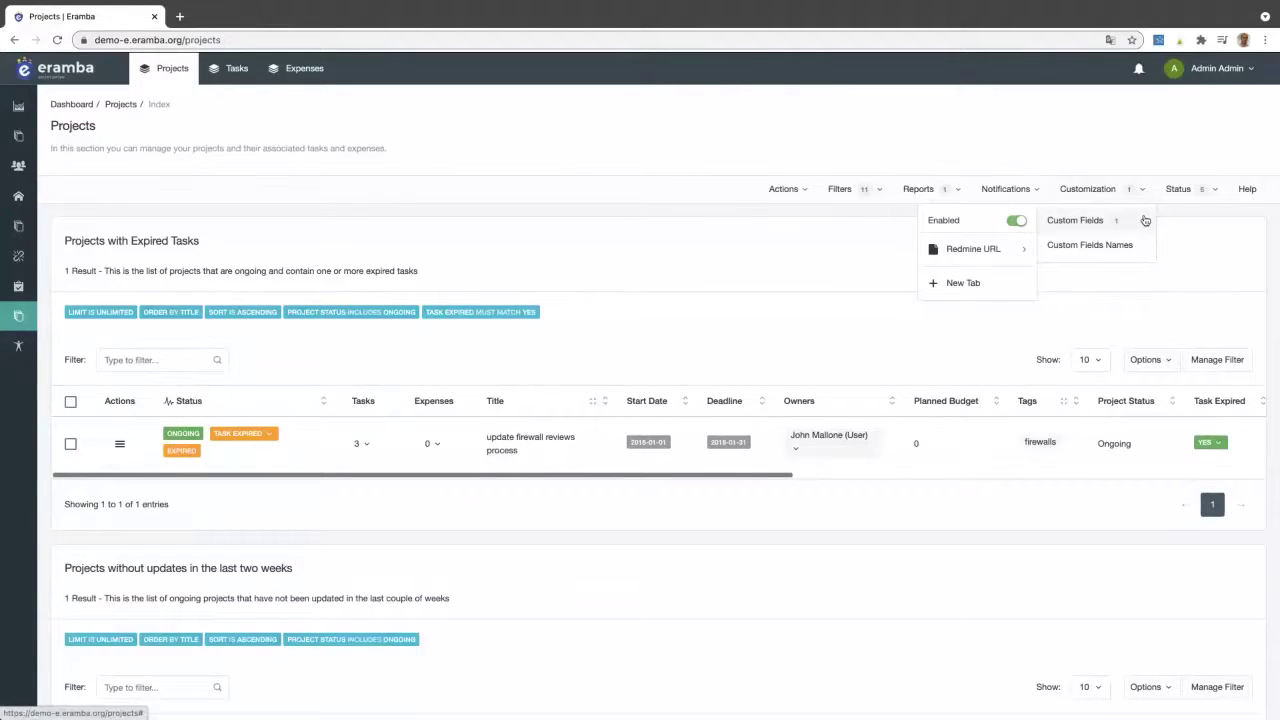
pyautogui.moveTo(975, 251)
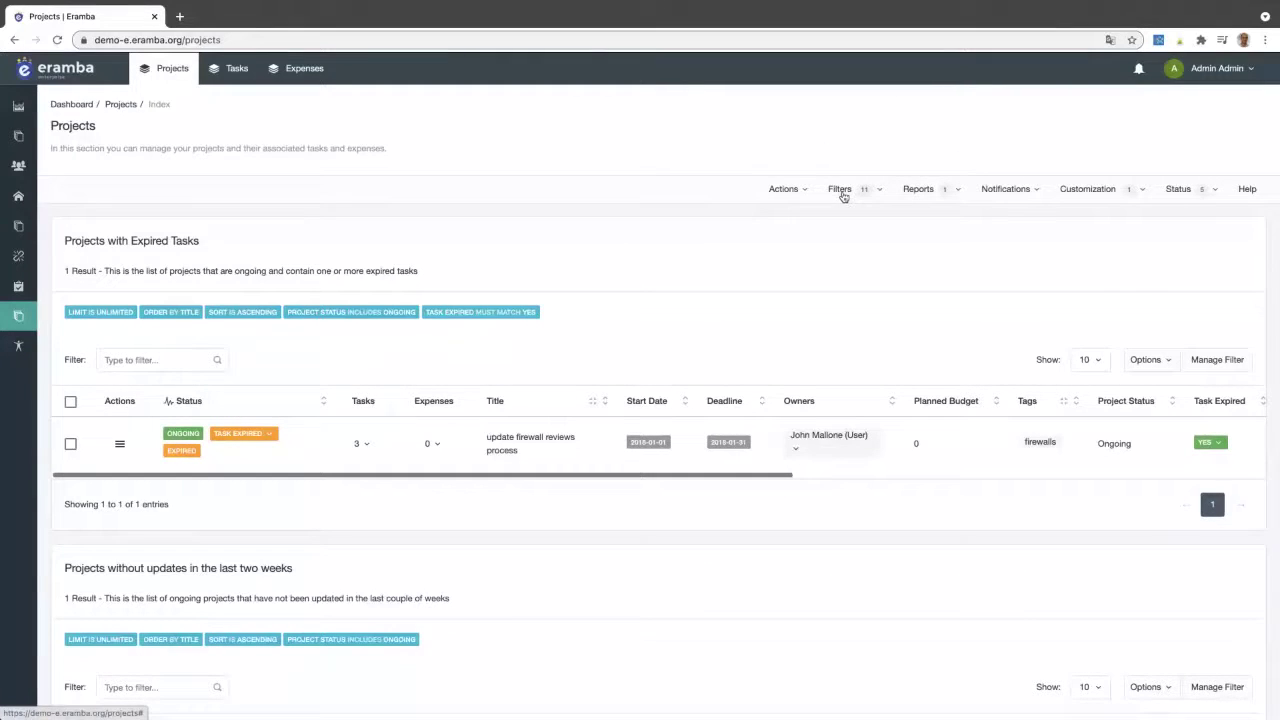
# Review the saved project filters and the section and item report options without applying any
pyautogui.click(874, 192)
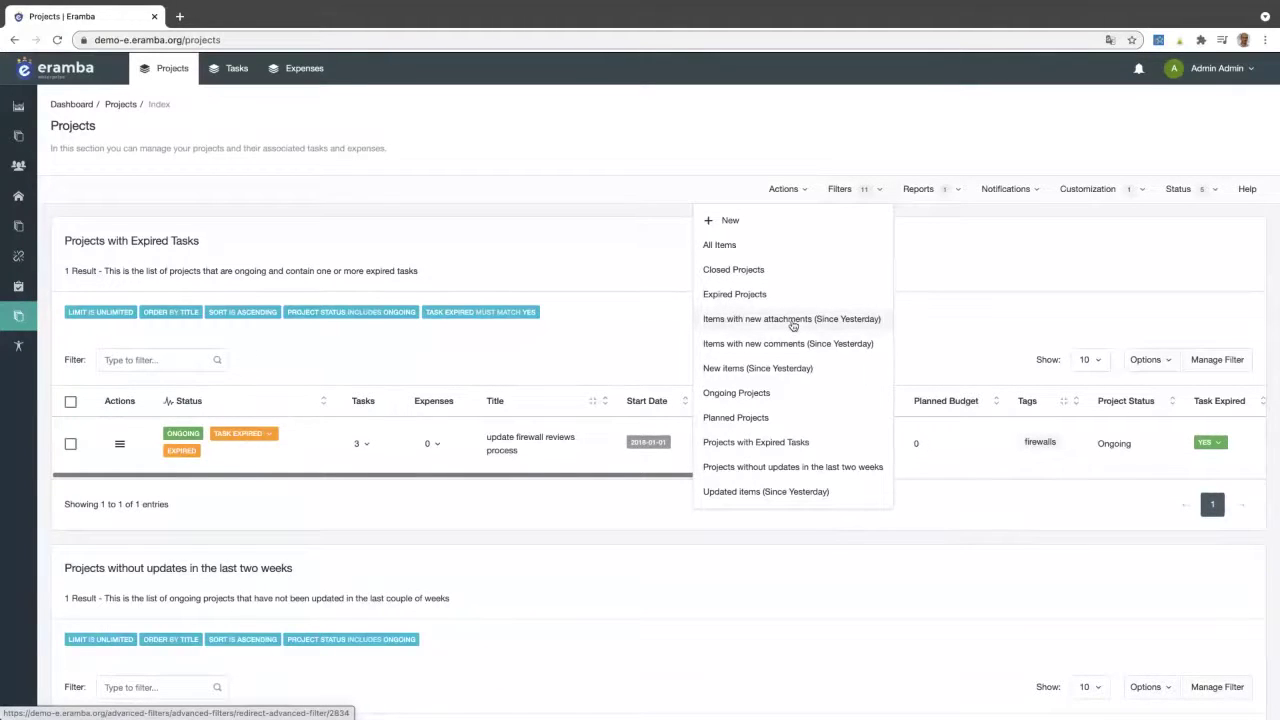
pyautogui.click(947, 191)
pyautogui.moveTo(885, 219)
pyautogui.moveTo(888, 245)
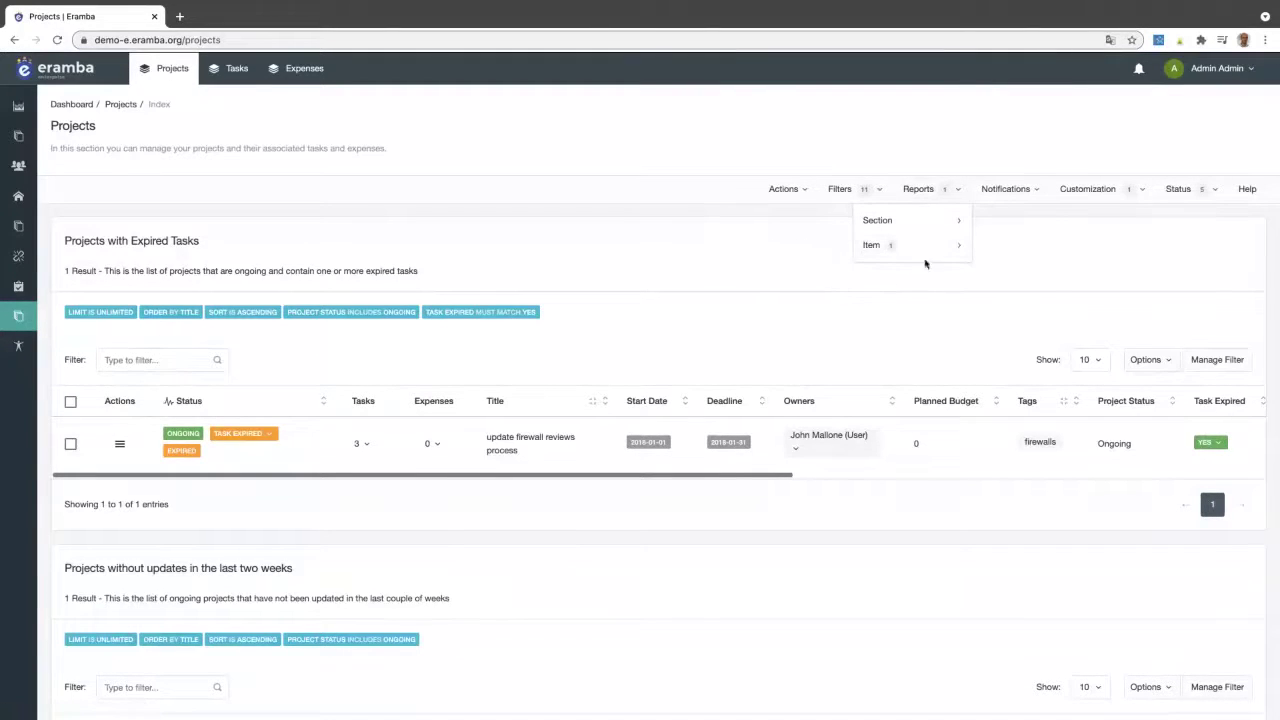
pyautogui.click(790, 322)
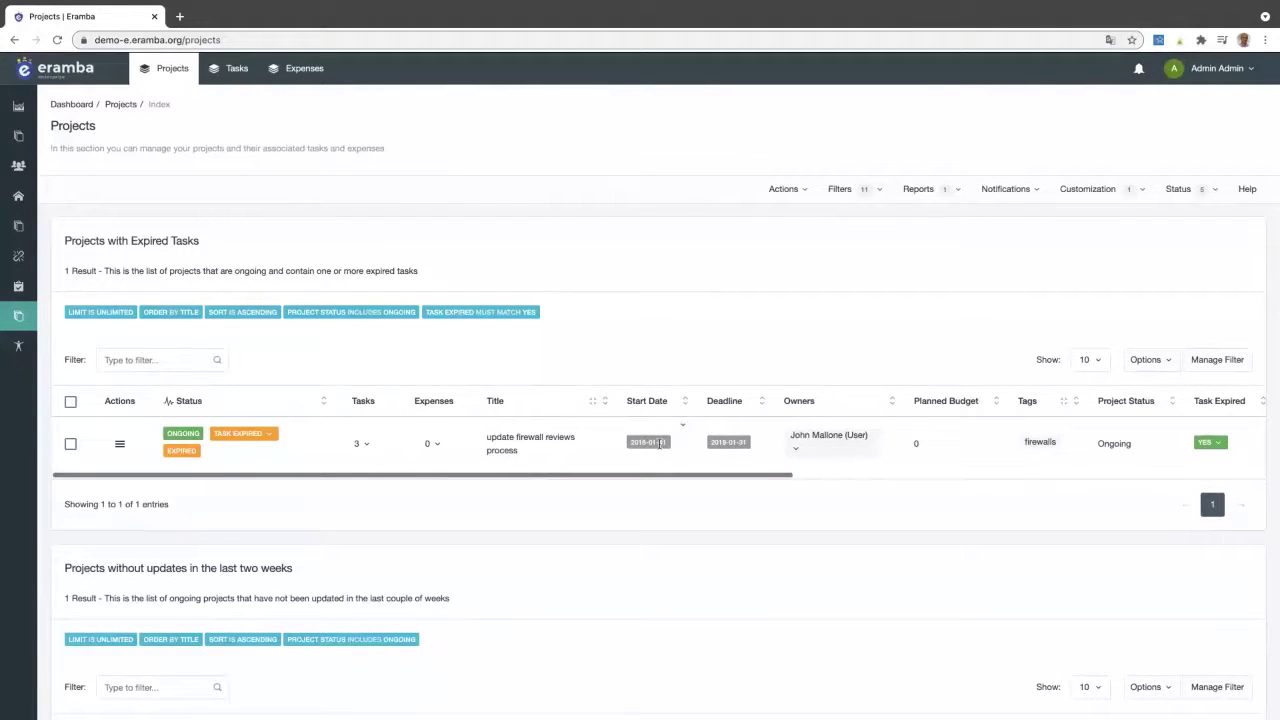
# Switch to the slide presentation and advance through the slides to "Pourquoi Choisir cet outil ?"
pyautogui.moveTo(19, 167)
pyautogui.hotkey('ctrl', 'Left')
pyautogui.press('Right')
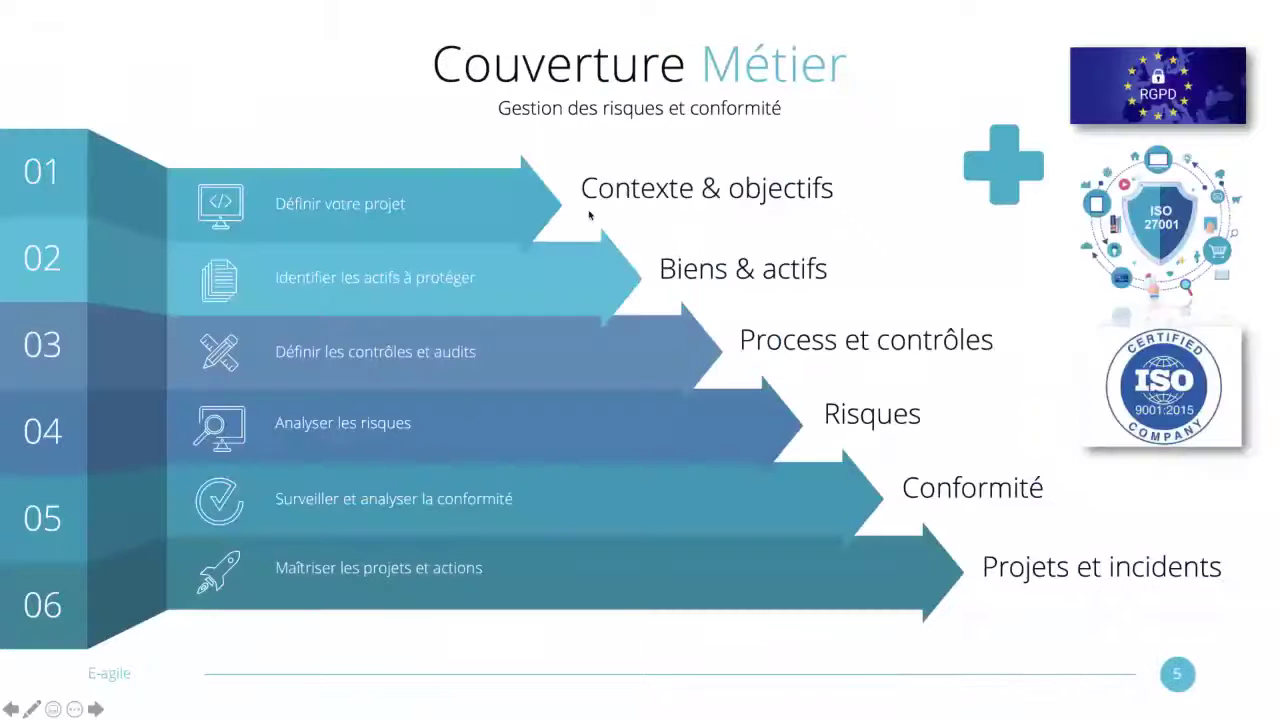
pyautogui.press('Right')
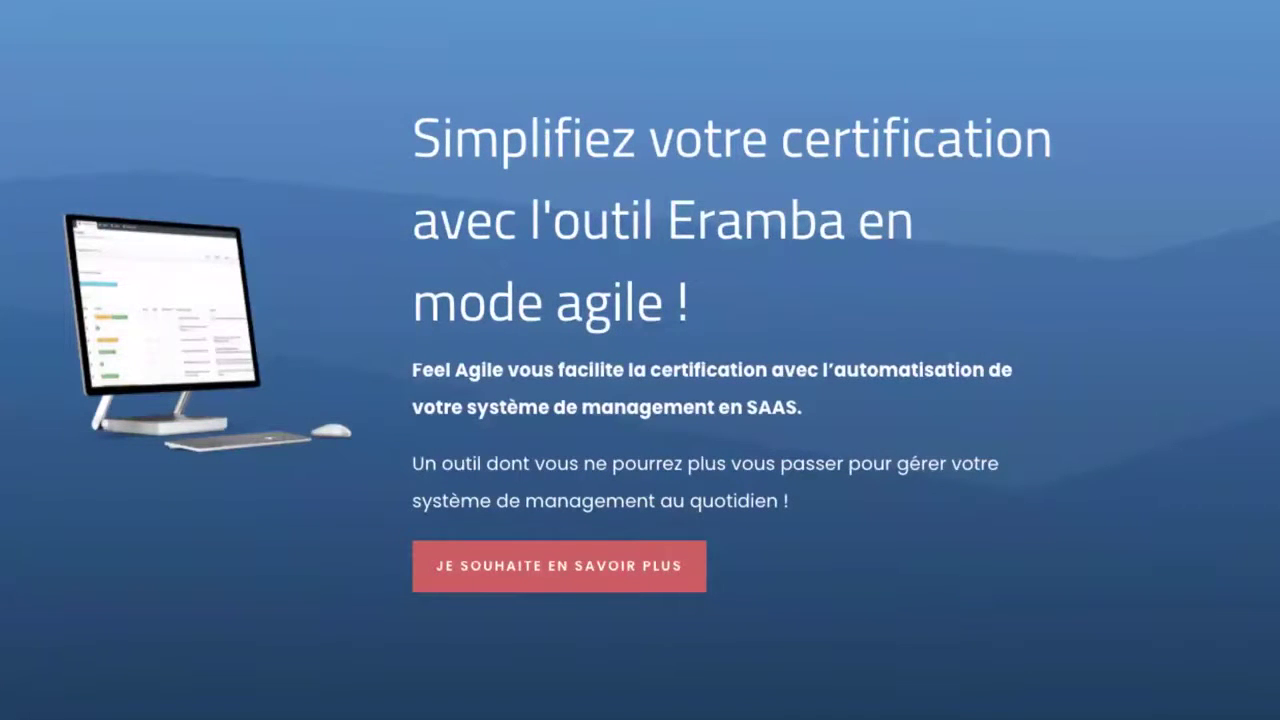
pyautogui.click(855, 690)
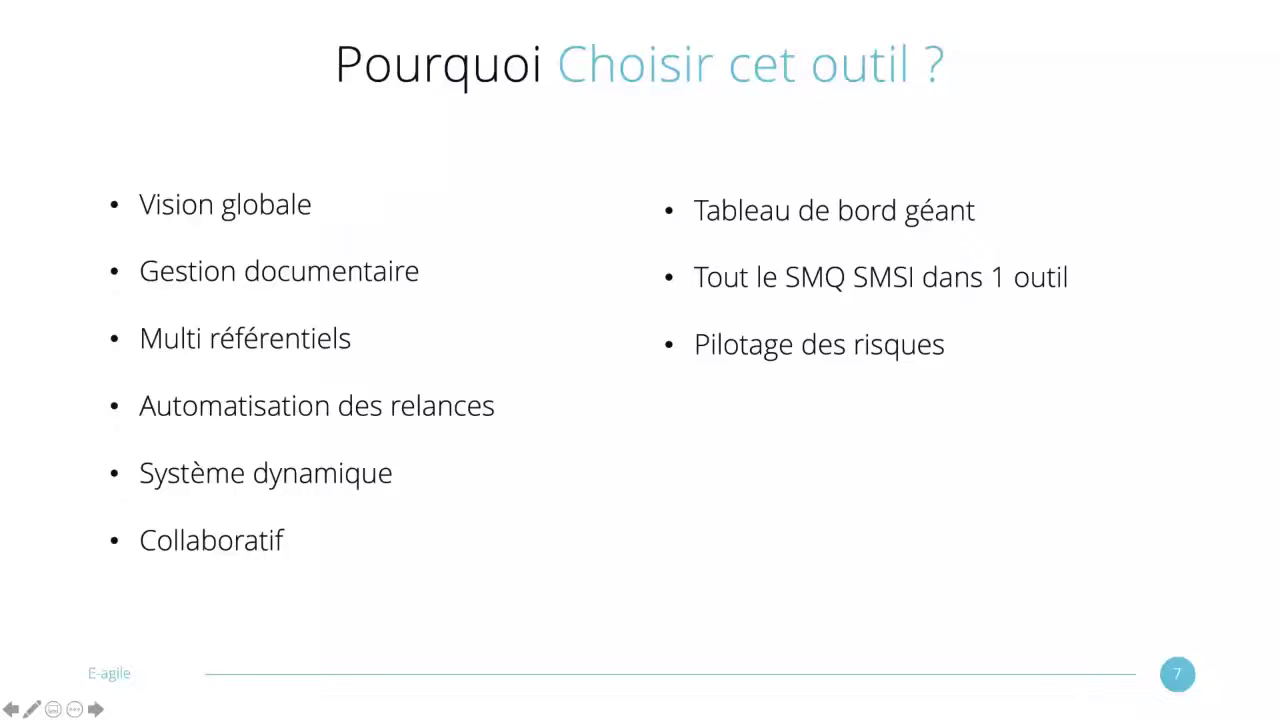